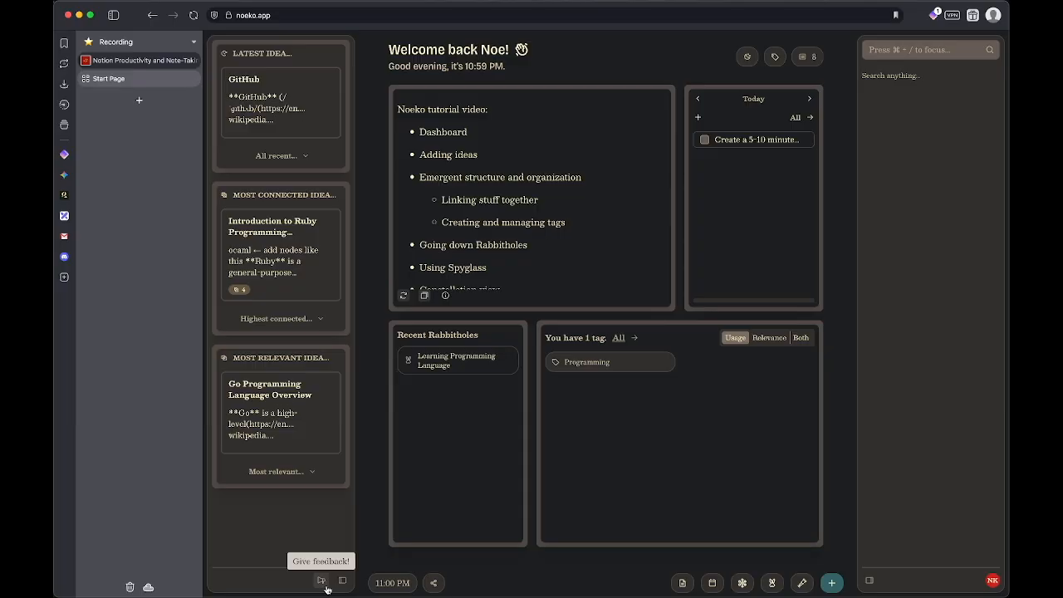
Step: Open the feedback form to view its fields and close it without submitting anything
left_click(322, 581)
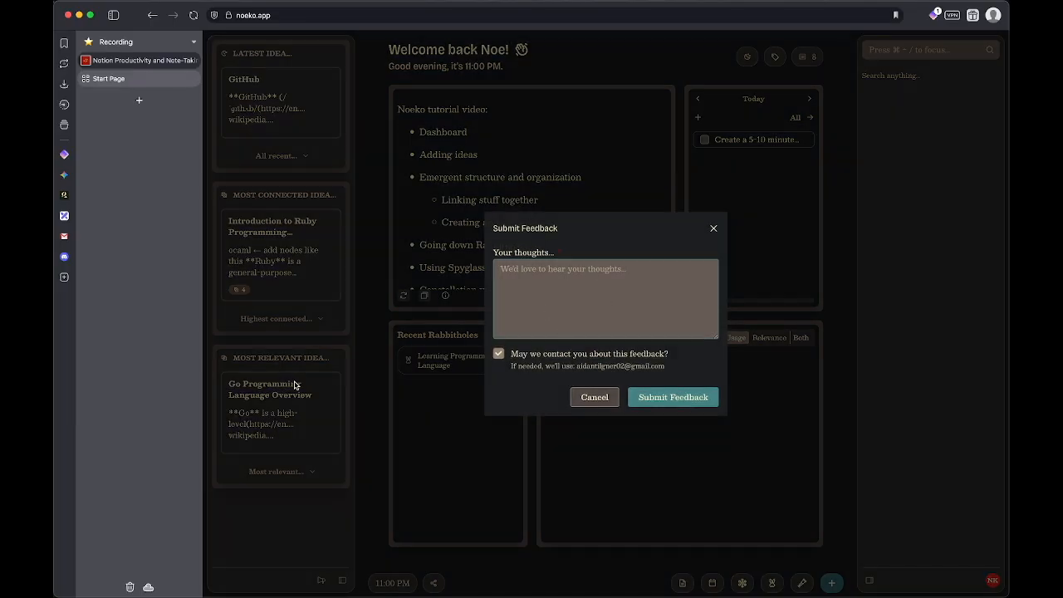
left_click(363, 368)
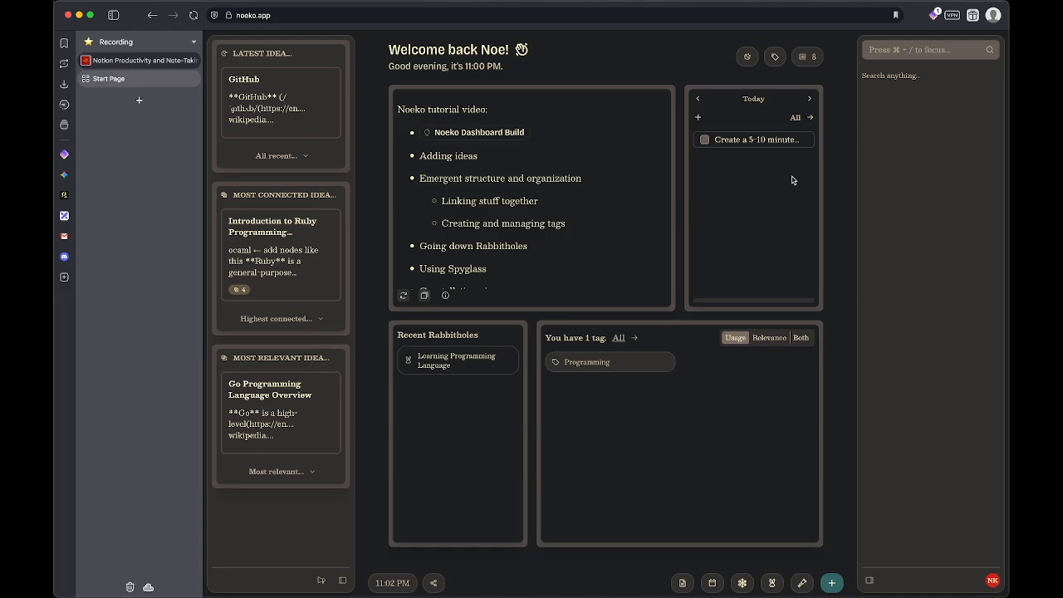
Step: Browse the dashboard's task list through yesterday and tomorrow, returning to today
left_click(700, 101)
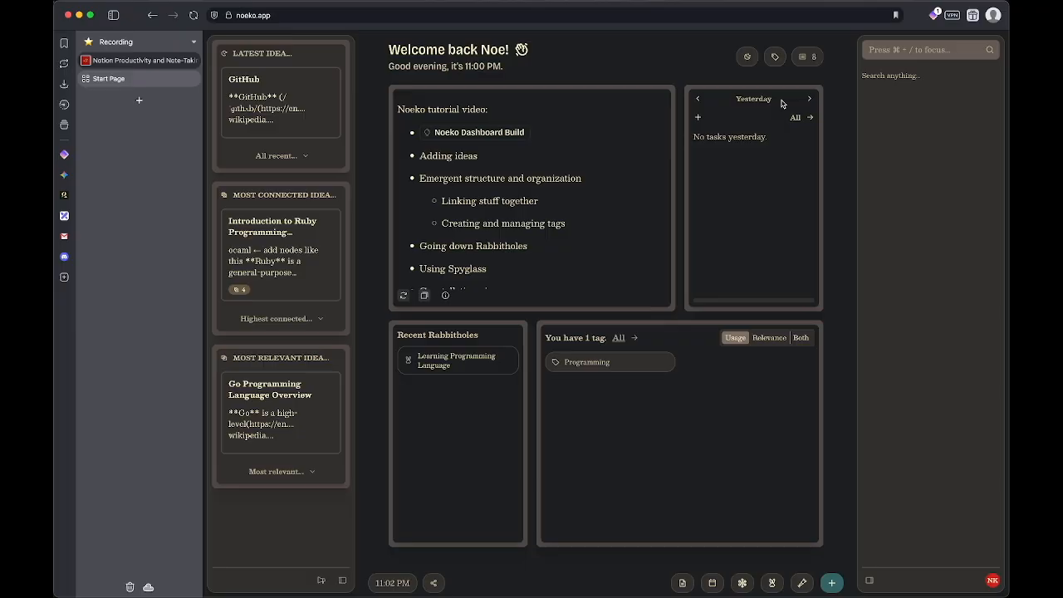
left_click(809, 100)
left_click(809, 99)
left_click(698, 99)
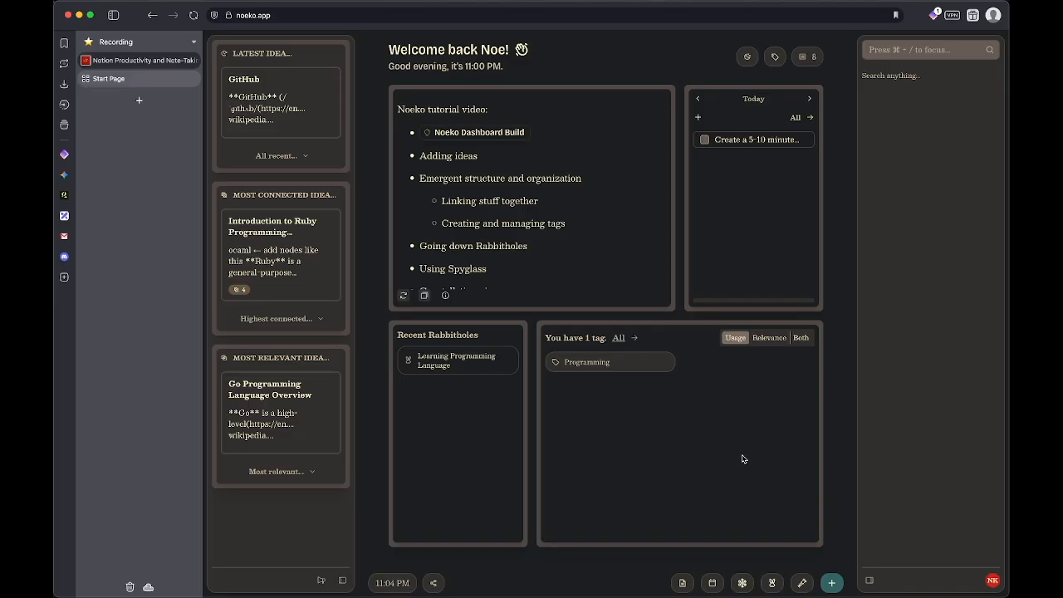
Step: View the kinds of items that can be newly created from the dashboard
left_click(831, 586)
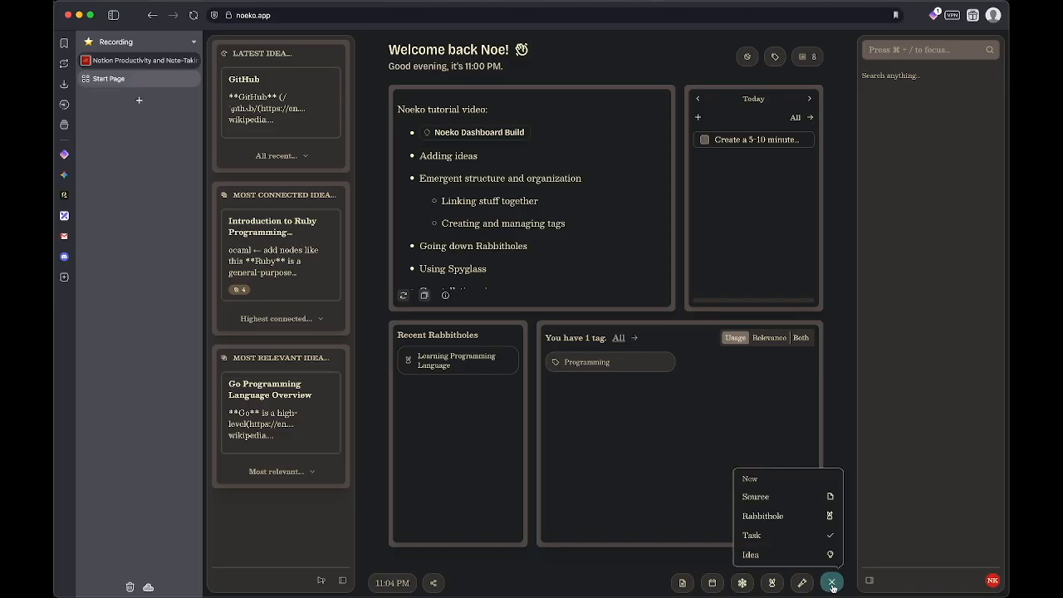
left_click(834, 585)
left_click(833, 586)
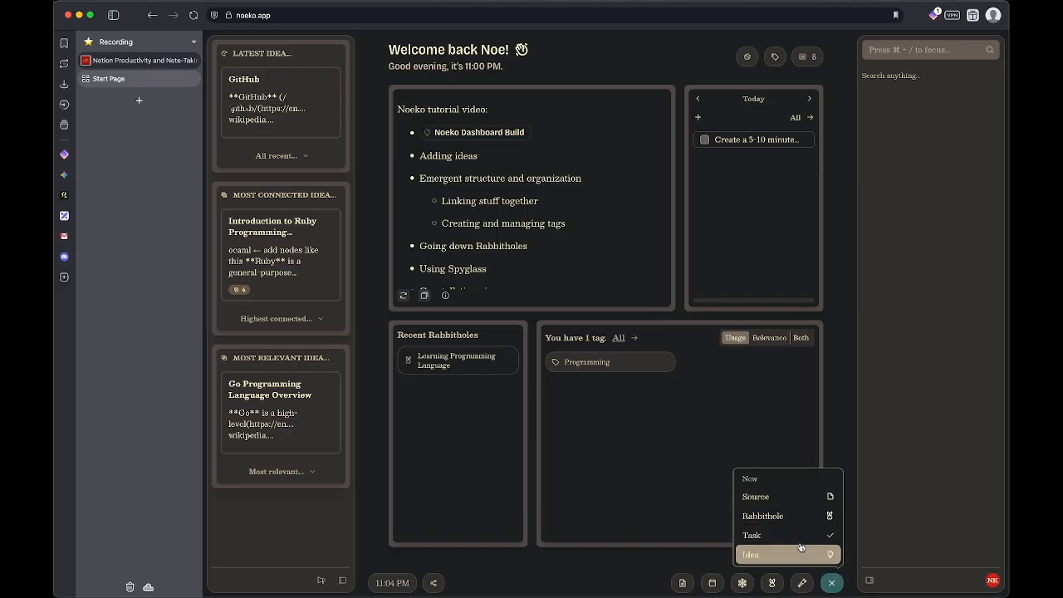
mouse_move(832, 583)
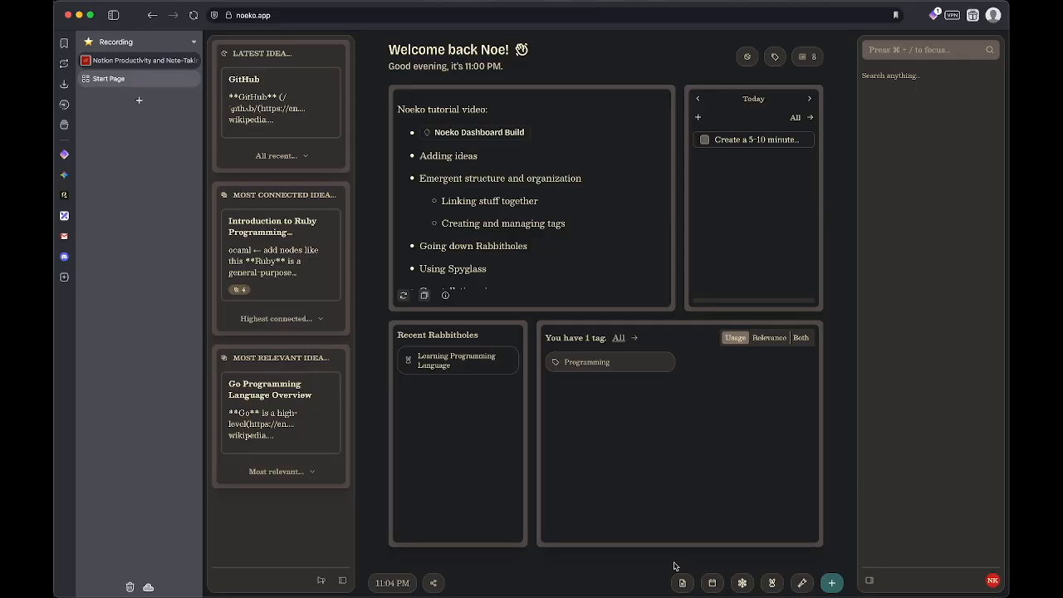
Step: Look up "new idea" in the command palette and close it without running a command
key("super+k")
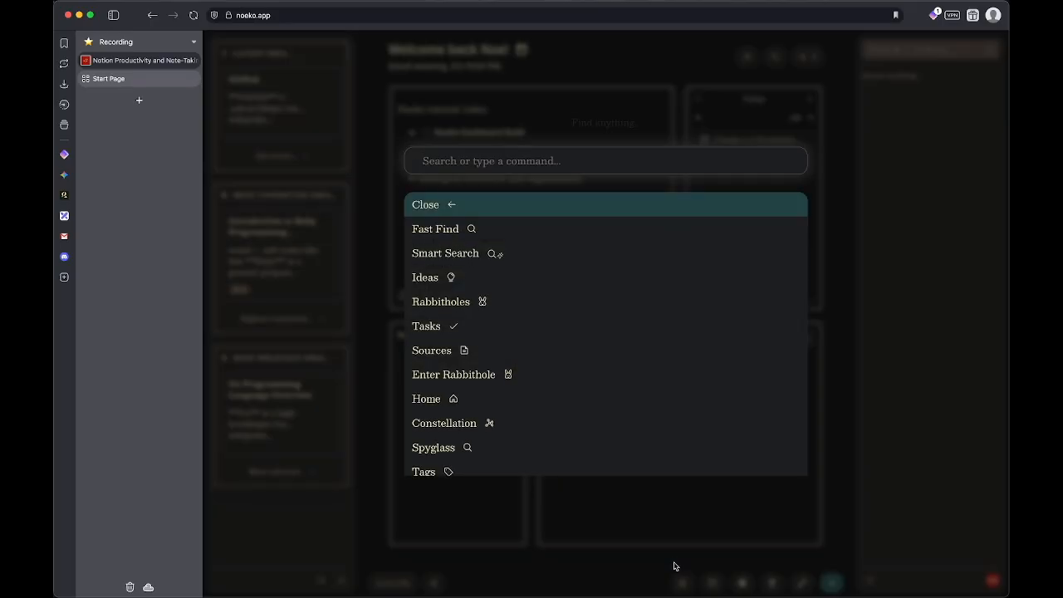
type("new idea")
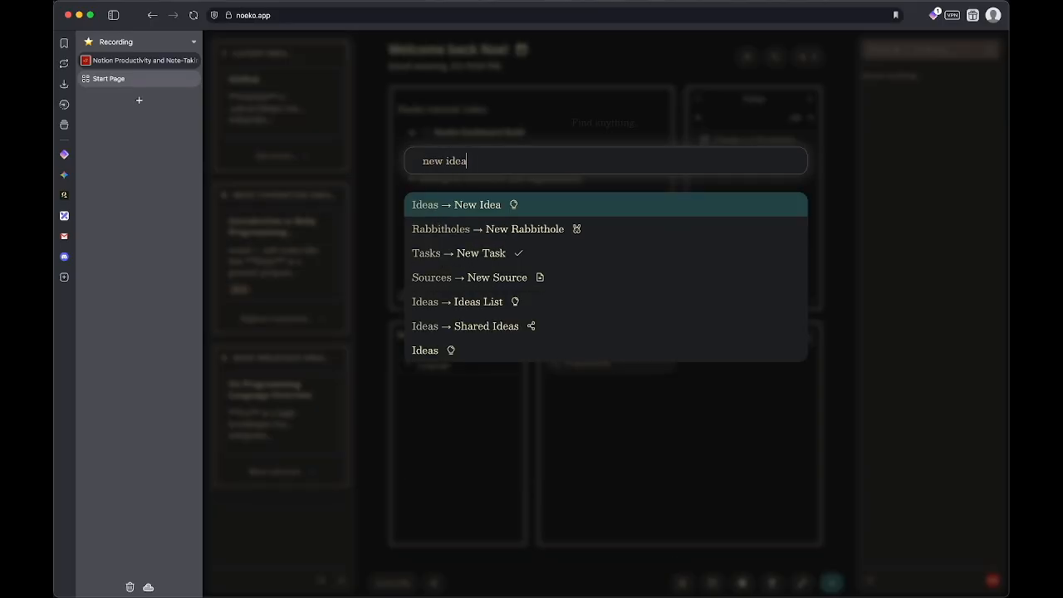
key("Escape")
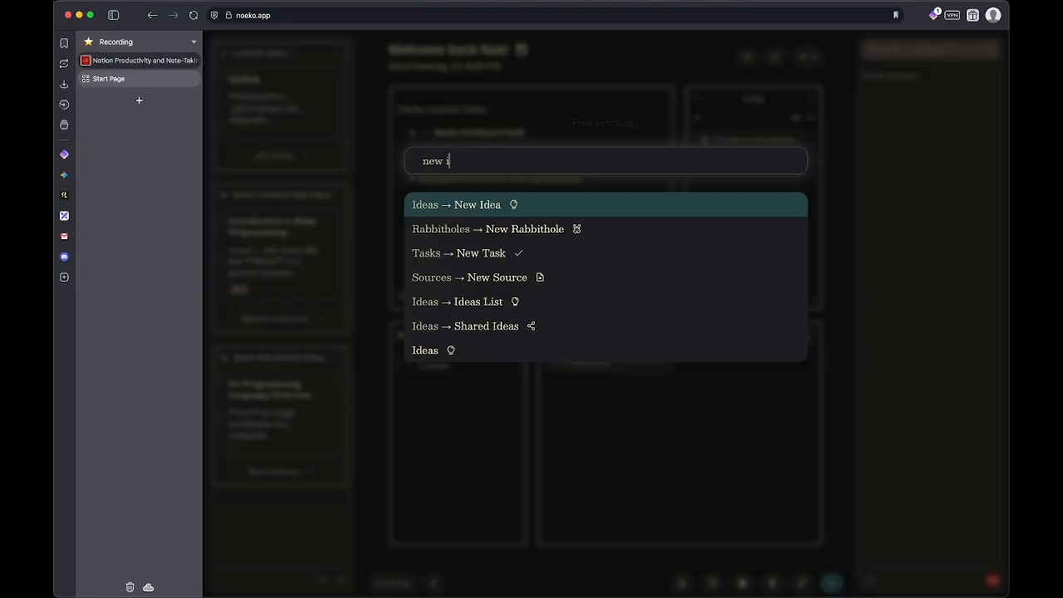
key("Escape")
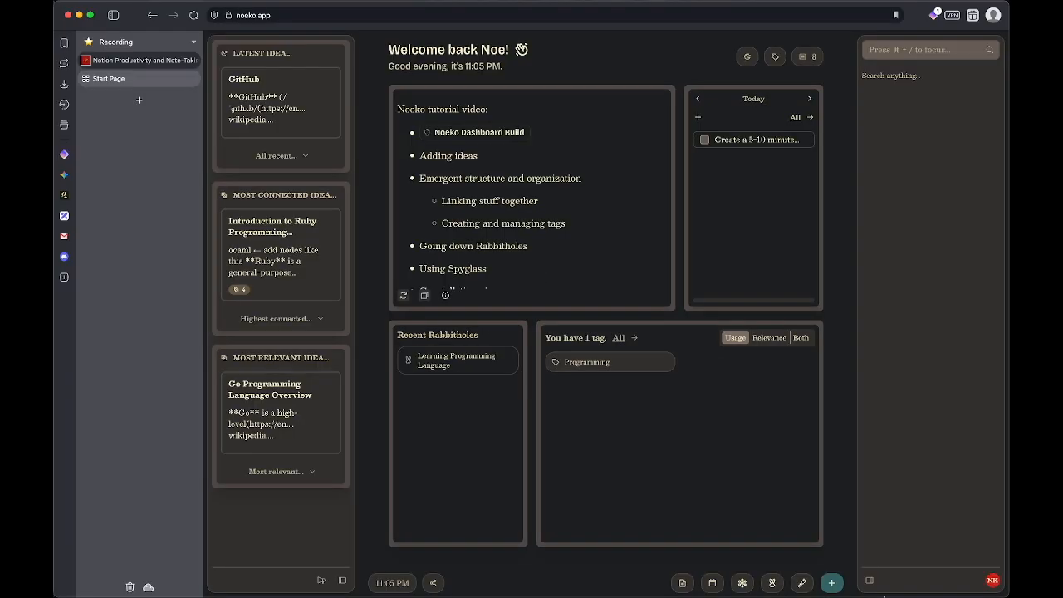
Step: Collapse the search sidebar, try its command palette shortcut, and expand the sidebar again
left_click(870, 580)
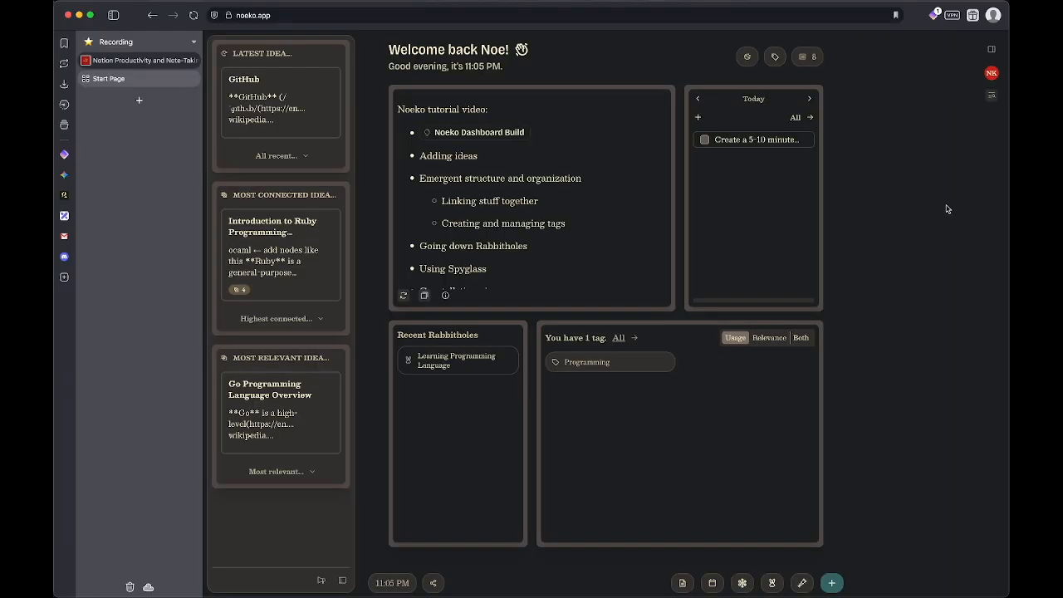
left_click(991, 97)
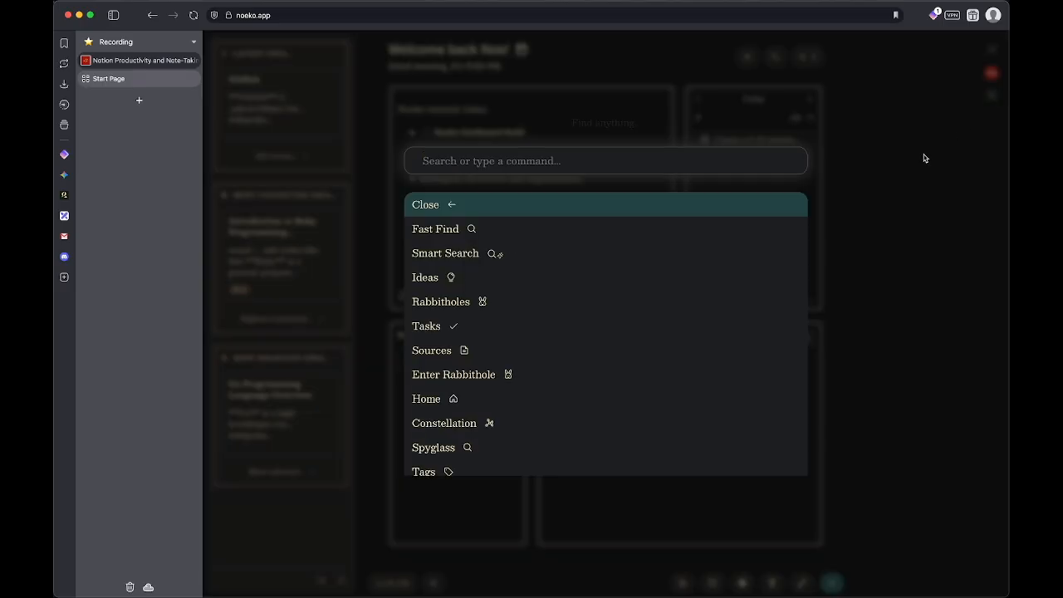
key("Escape")
left_click(992, 50)
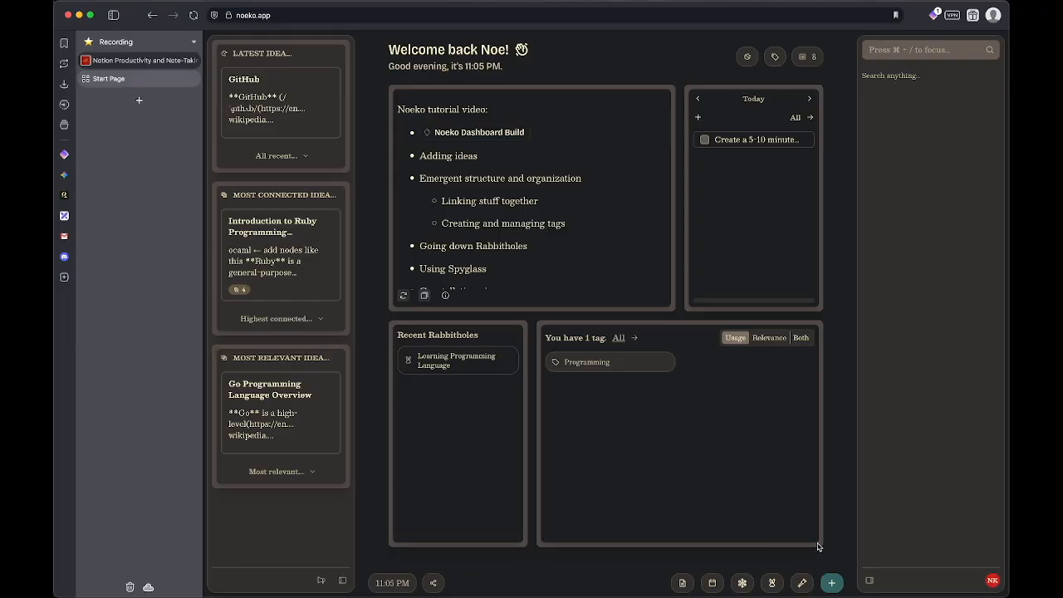
Step: Create a new idea reading "Which knowledge base should I use?" and "Let's make this decision.", and generate its title automatically
left_click(833, 583)
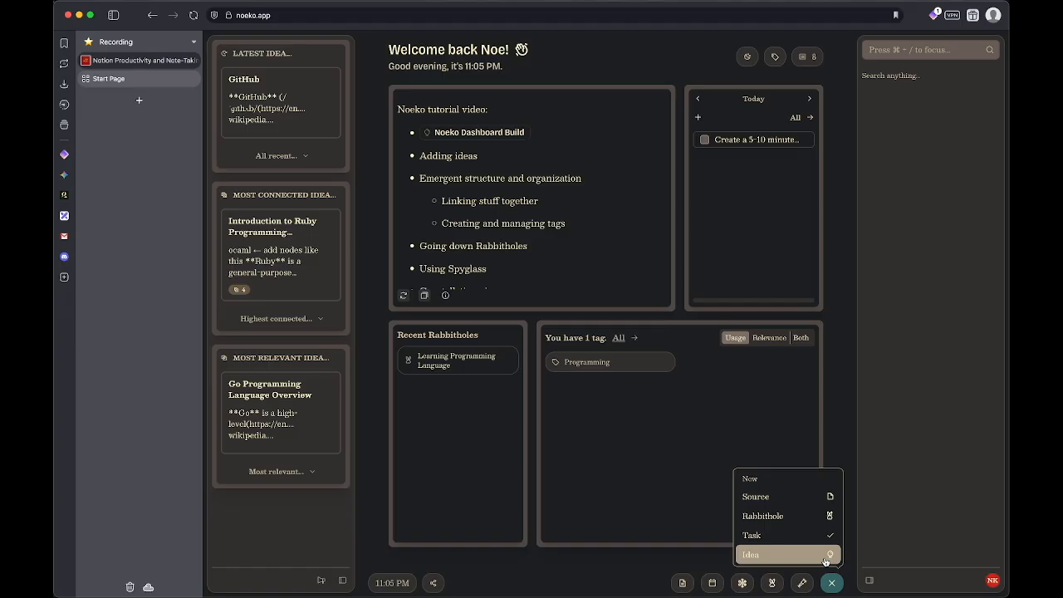
left_click(826, 556)
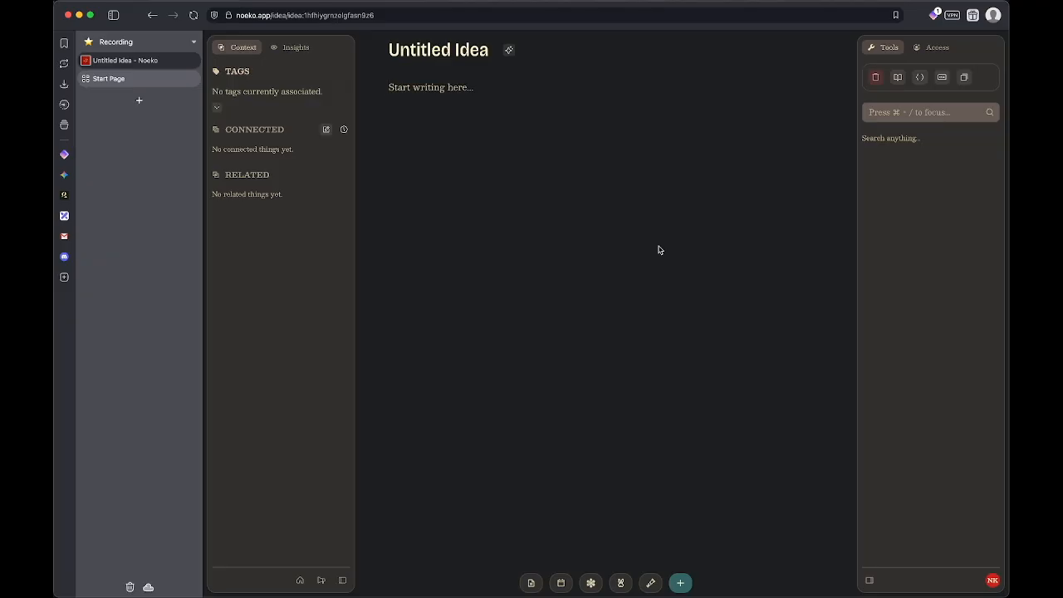
type("Which knowledge base should I use?")
key("Return")
key("Return")
type("Le")
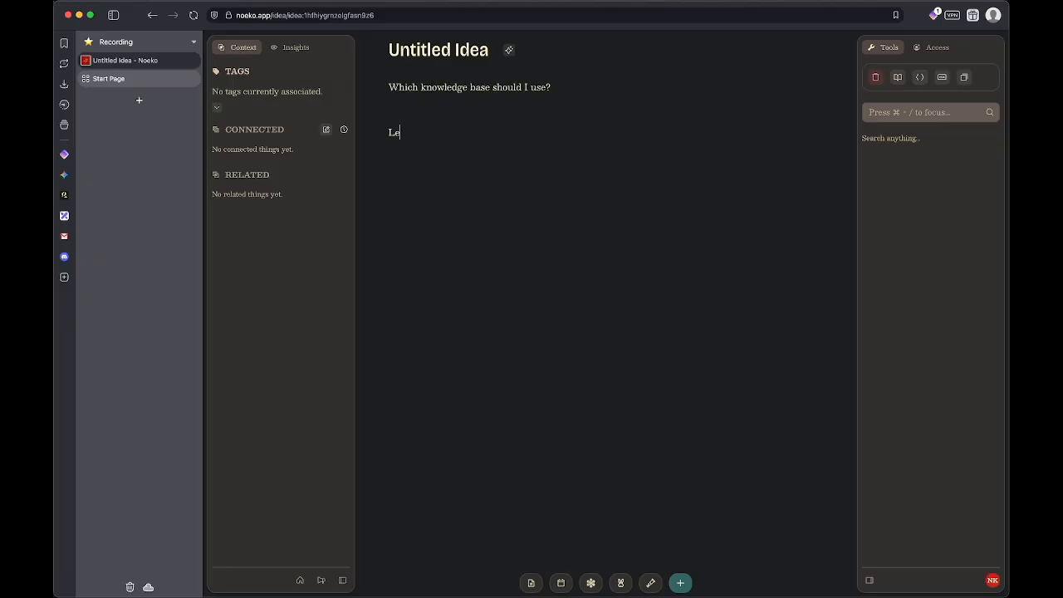
type("t's make this decision.")
left_click(511, 50)
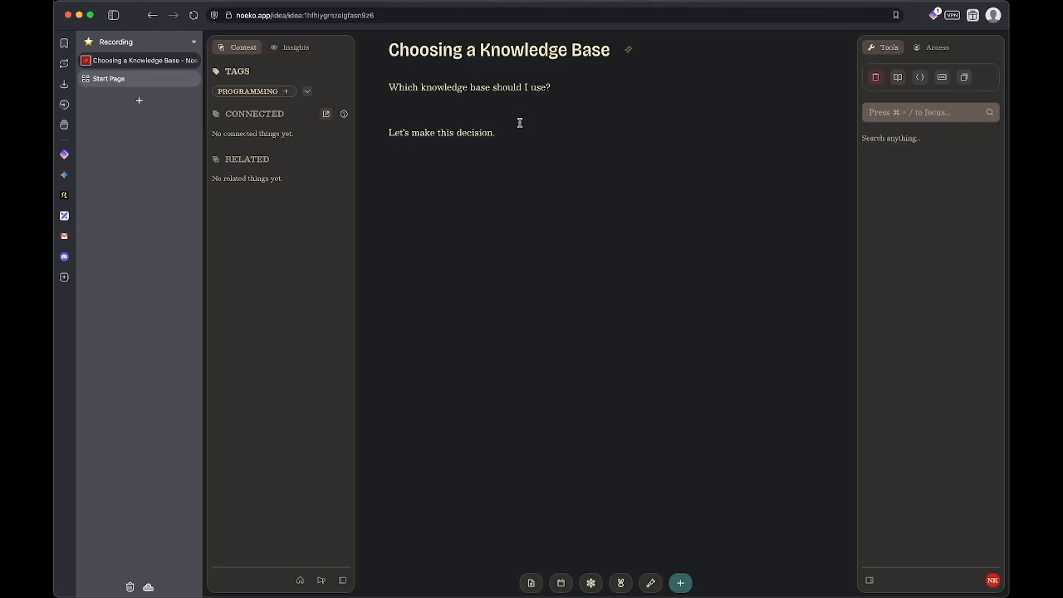
Step: Append "Let's go through the different options that I have available:" to the last line, followed by bullets for Obsidian and Notion
left_click(558, 133)
type("Let's go through the different options that I have available:")
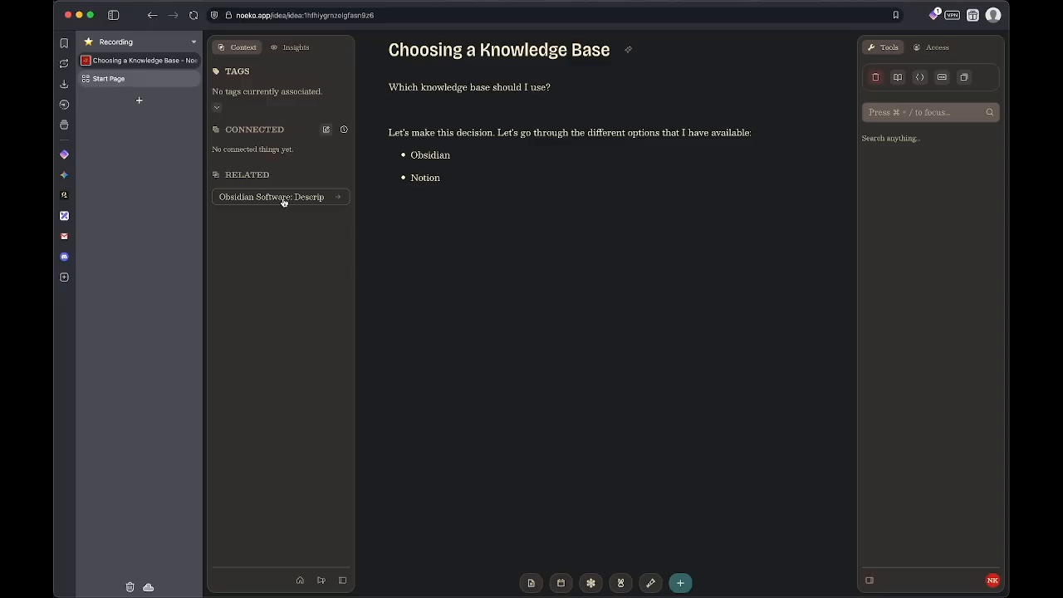
Step: Connect the related Obsidian Software idea to this idea and disconnect it again
mouse_move(284, 202)
scroll(282, 232, "down", 5)
scroll(281, 232, "down", 5)
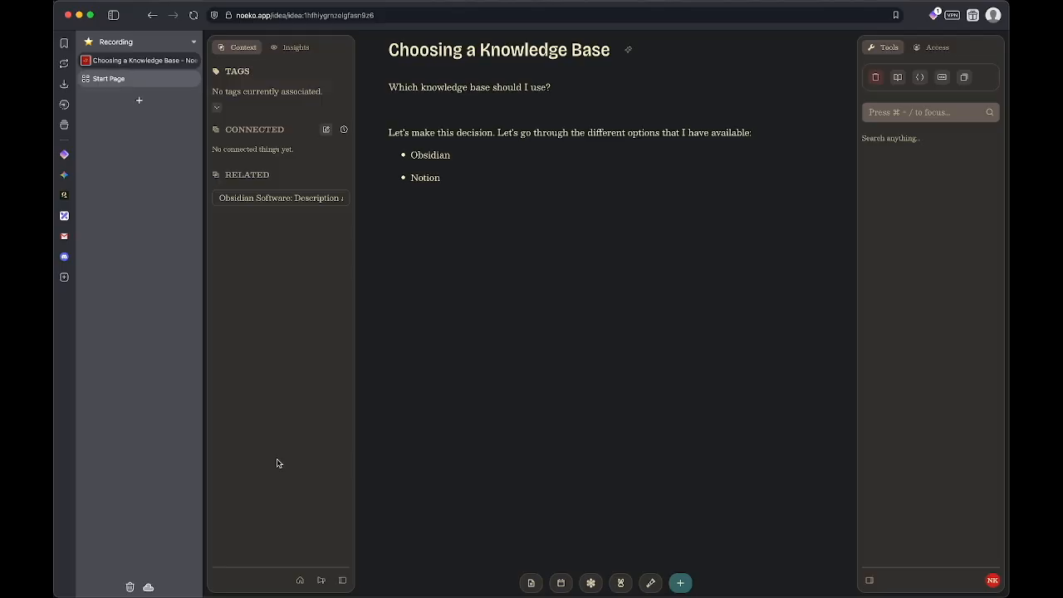
left_click_drag(292, 209, 288, 158)
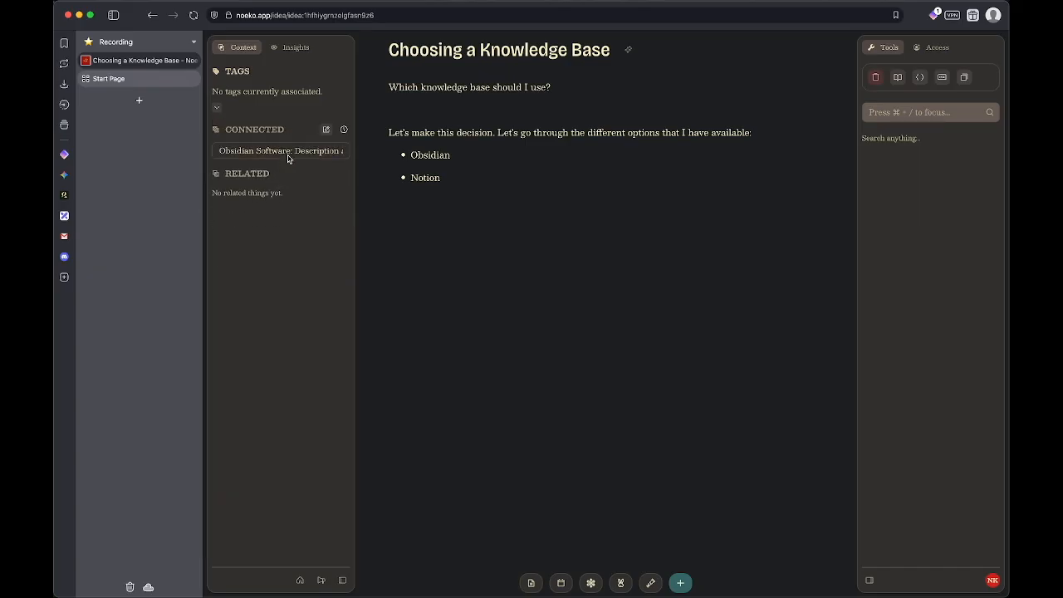
left_click(306, 153)
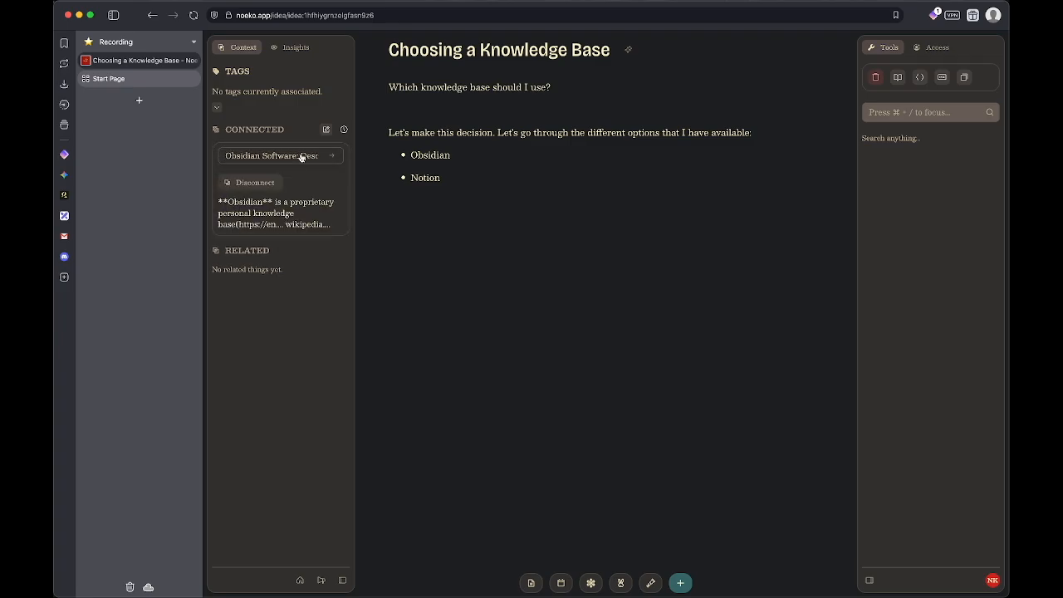
left_click(247, 190)
Step: Replace the Obsidian bullet's text with an inline "obsidian" link to the Obsidian Software idea
left_click(485, 155)
key("alt+BackSpace")
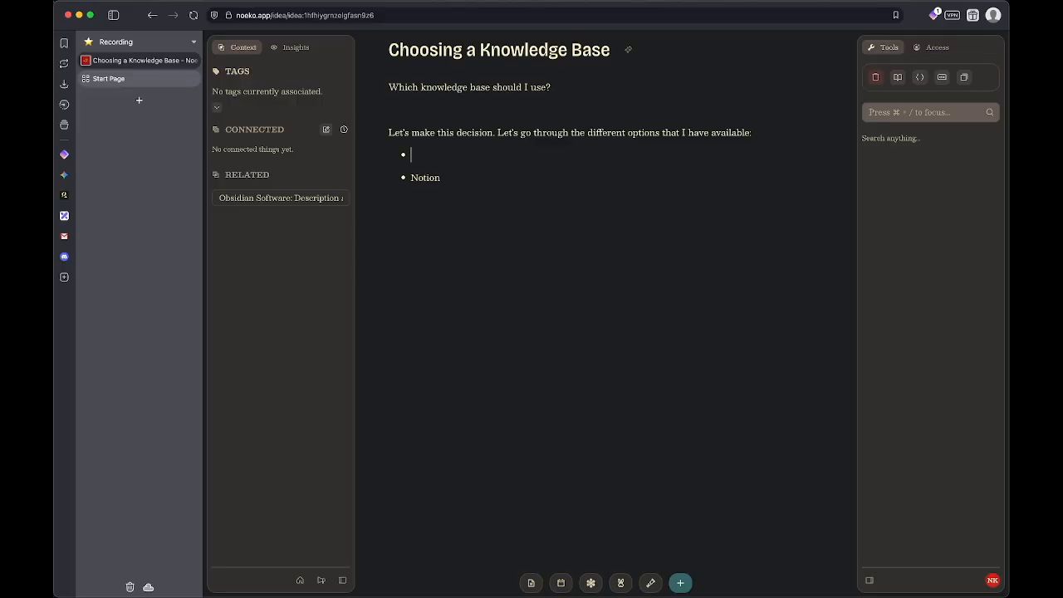
type("[[")
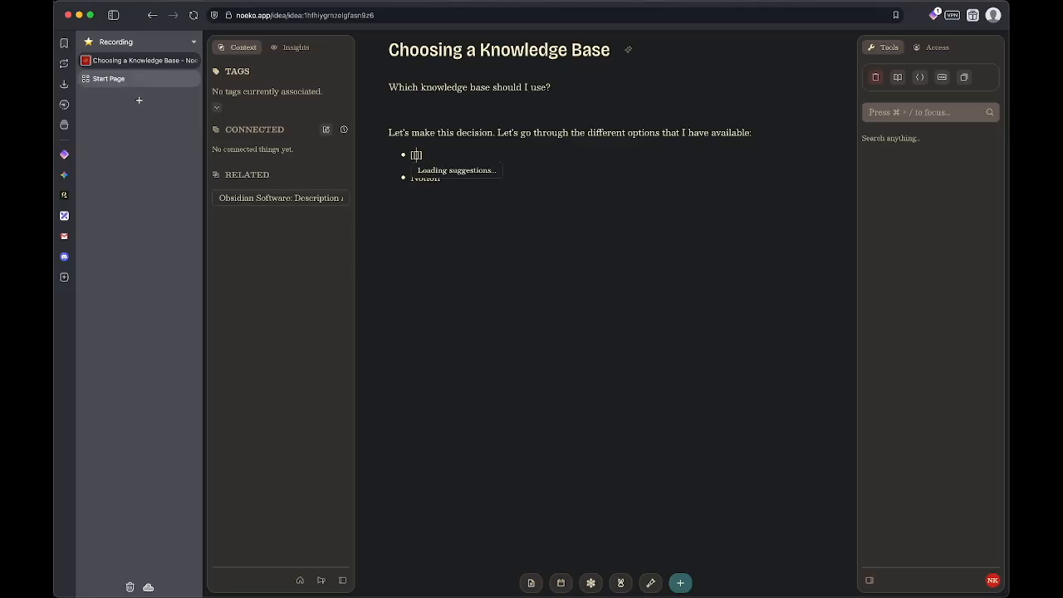
type("obsidian")
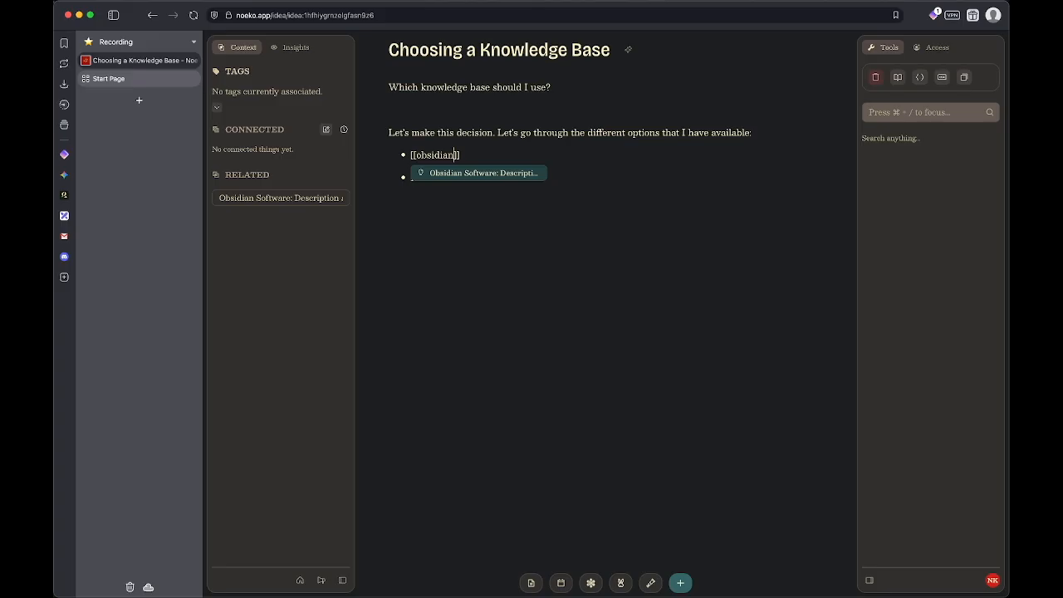
key("Return")
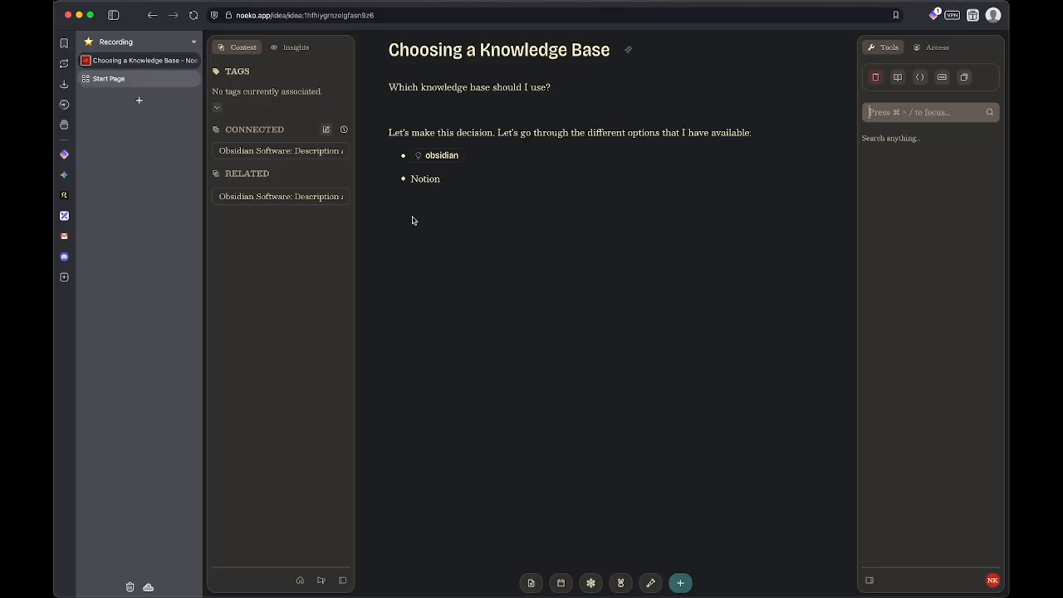
Step: Search the stored items for "notion" and clear the search
key("super+slash")
type("notion")
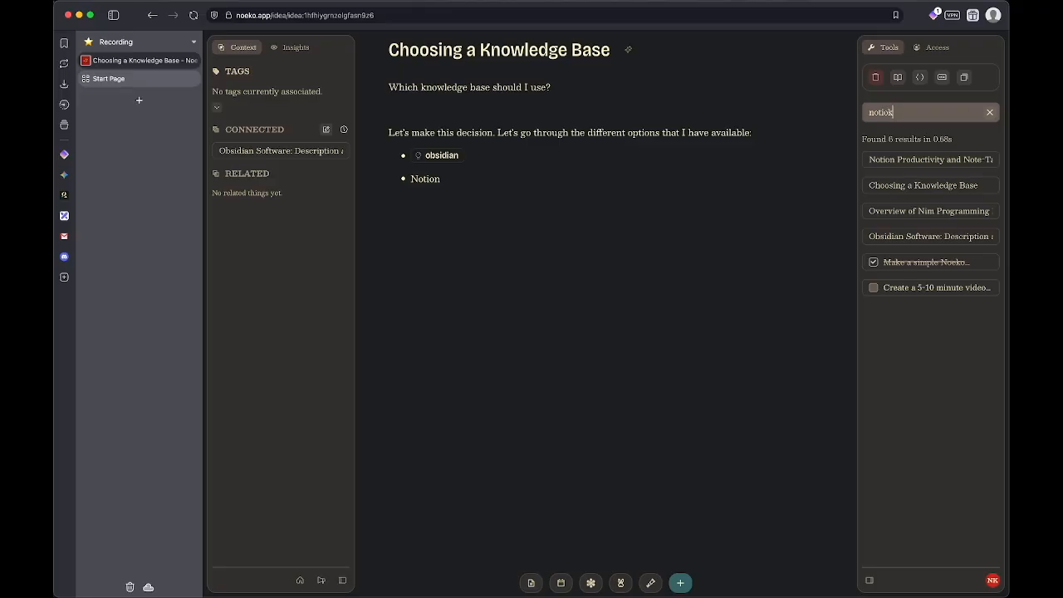
key("Escape")
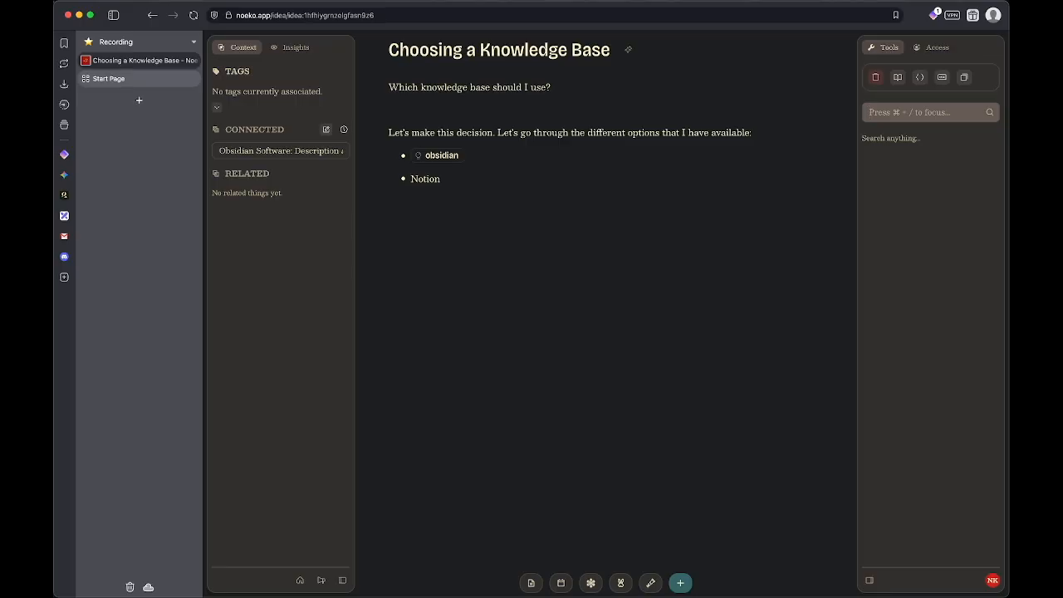
Step: Search for "I'm looking for a knowledge base and productivity application" and connect the Notion Productivity result to this idea
type("I'm lo")
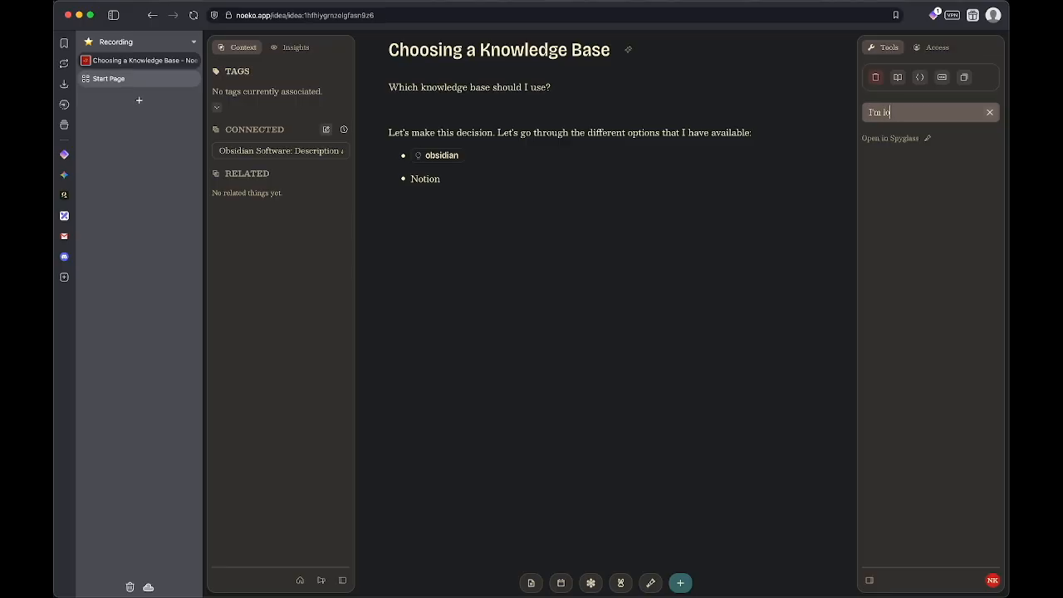
type("oking for a knowledge base and productivity application")
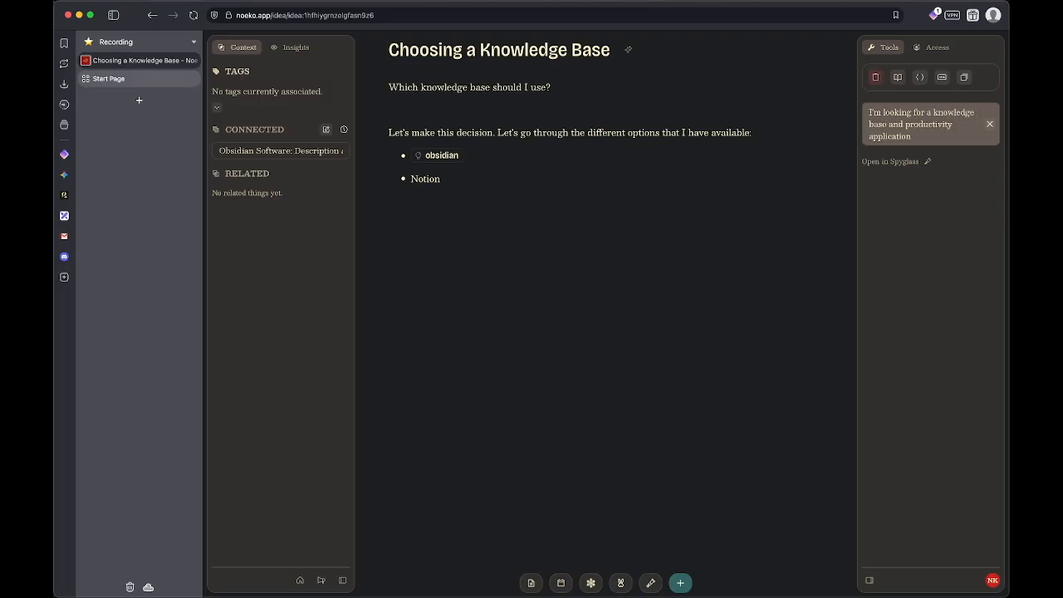
key("Return")
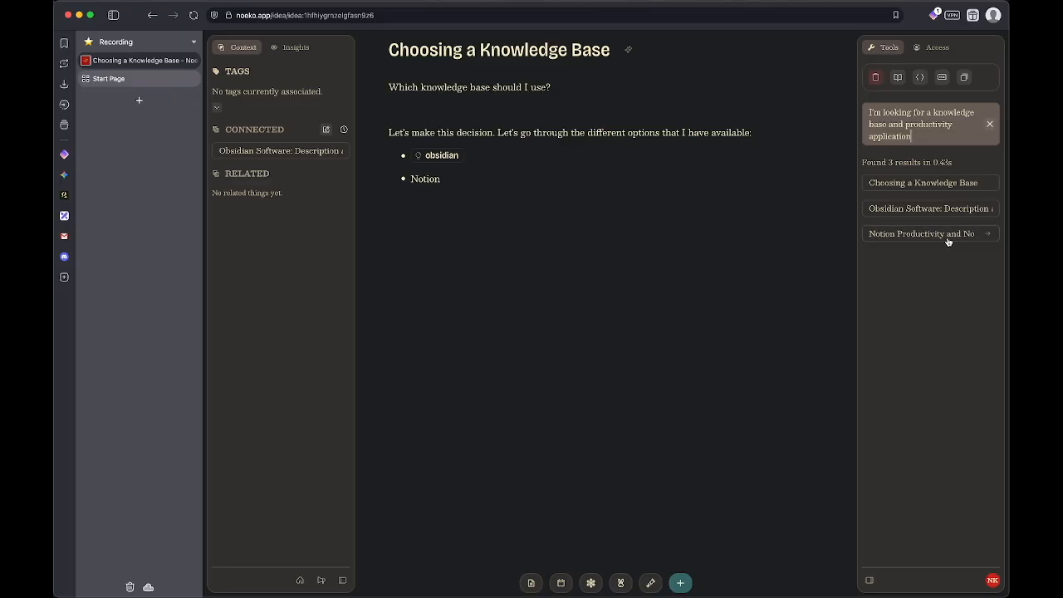
left_click_drag(952, 240, 341, 163)
Step: Try to turn the Notion bullet's text into an inline idea link
left_click(451, 175)
double_click(451, 176)
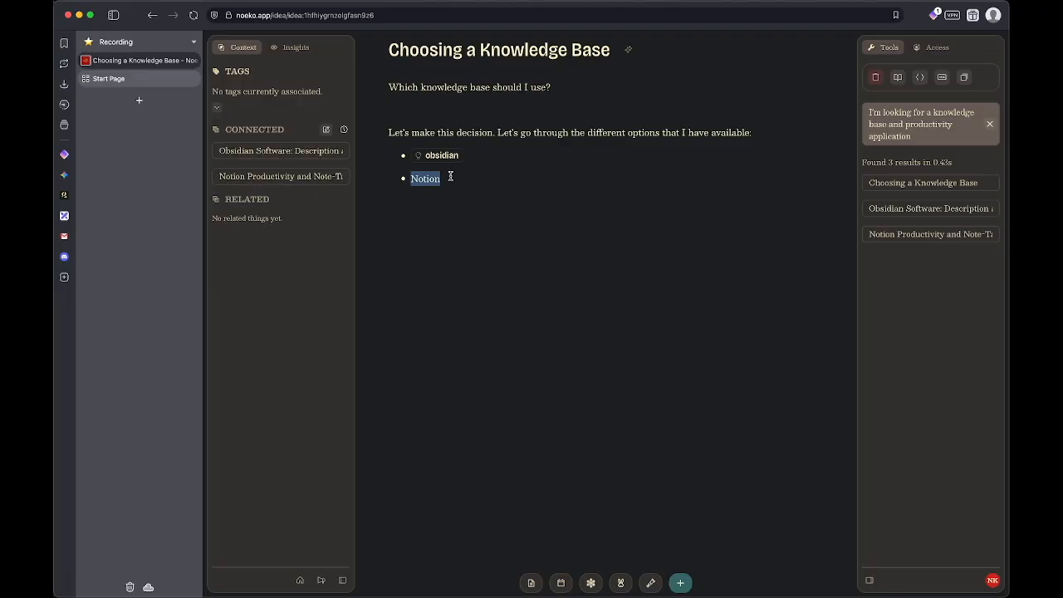
type("[[")
key("BackSpace")
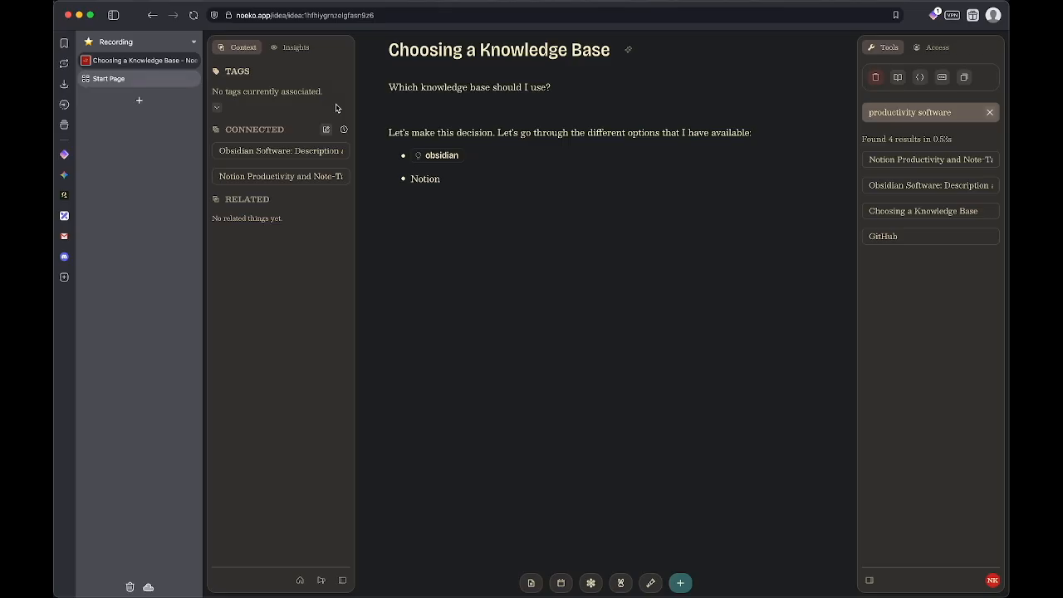
Step: Create the tag "Applications I'm Considering" on this idea, described as "This is an item regarding an application that I'm considering using."
left_click(218, 107)
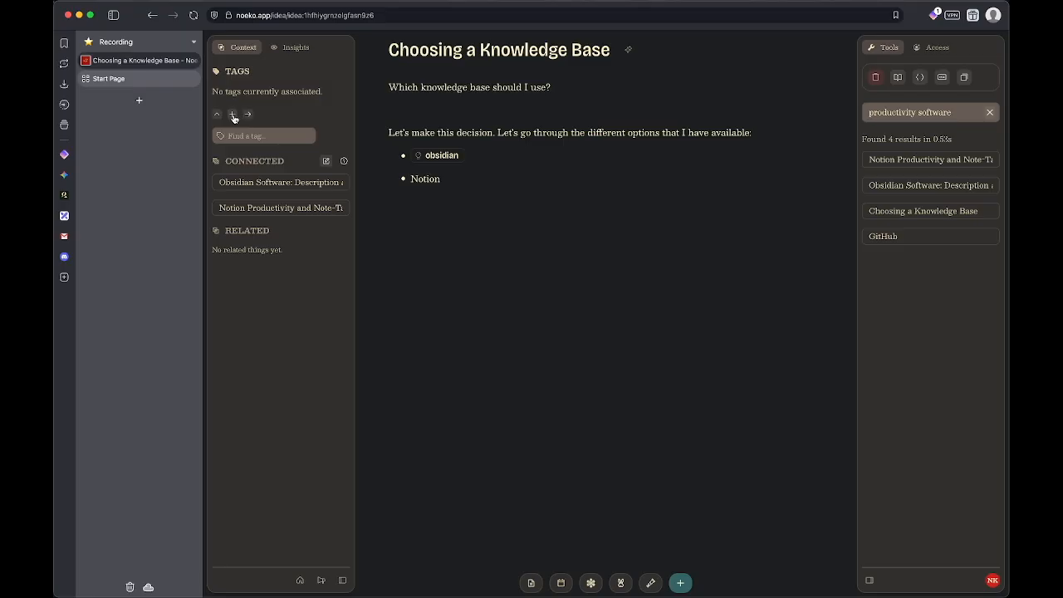
left_click(234, 119)
left_click(561, 106)
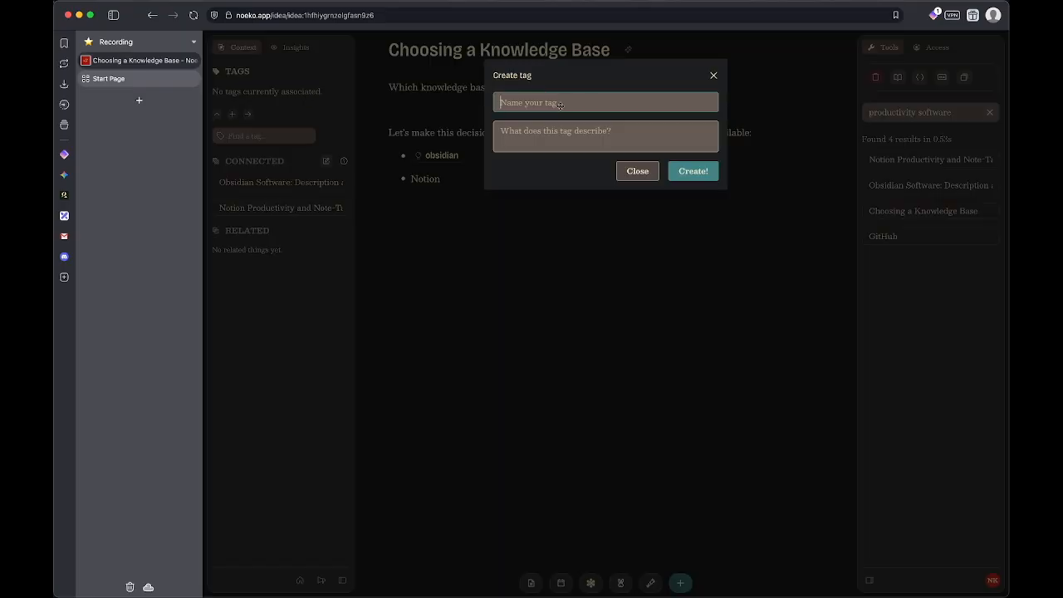
type("Applications I'm Considering")
key("Tab")
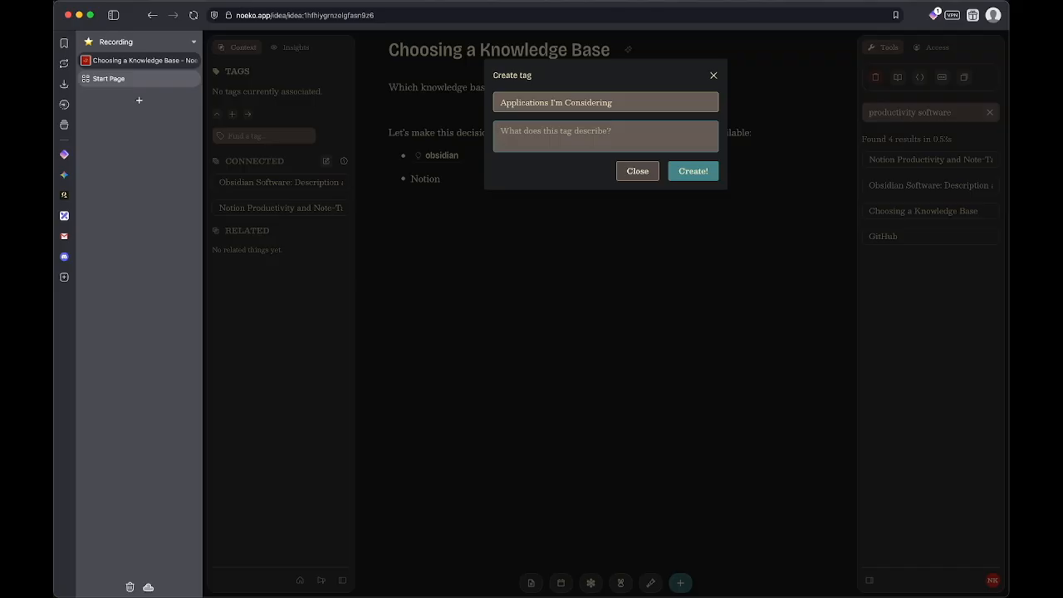
type("This is an item regarding an application that I'm considering using.")
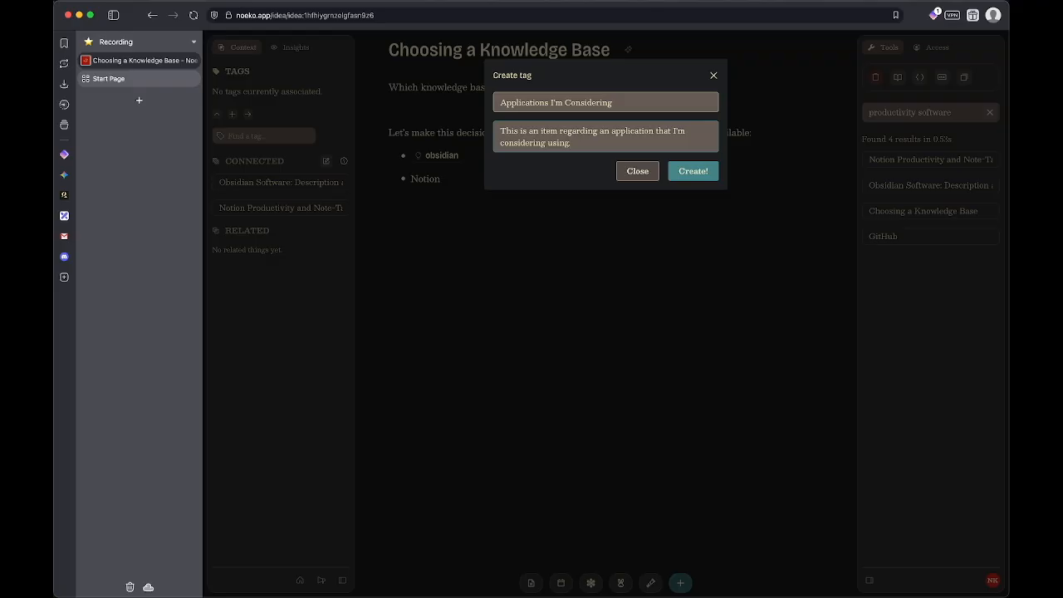
left_click(696, 166)
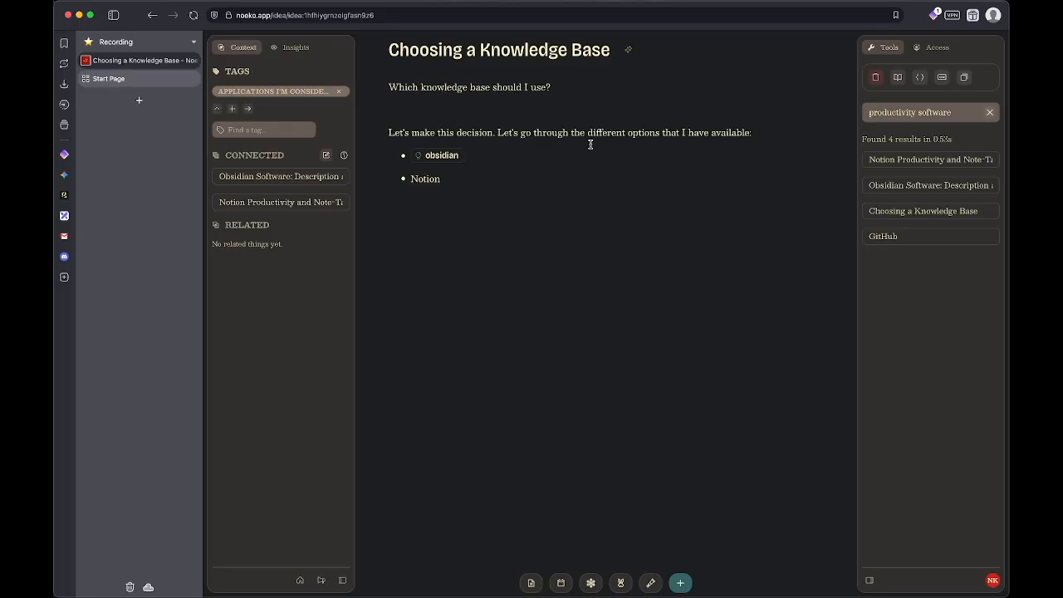
Step: On the new tag's page, search for "productivity and note-taking software" and apply the tag to the Notion and Obsidian ideas
left_click(269, 91)
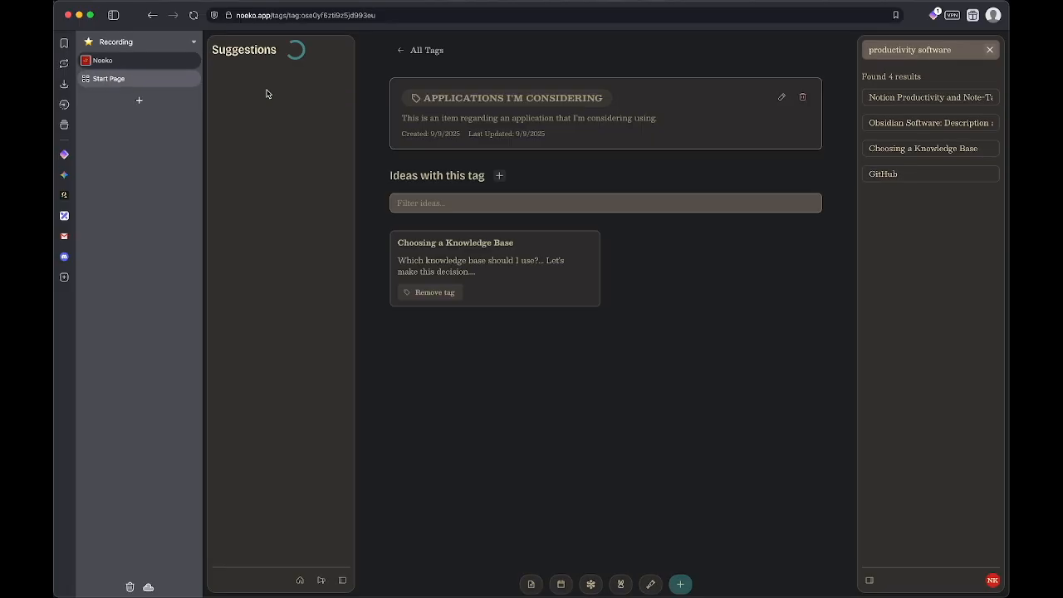
left_click(989, 50)
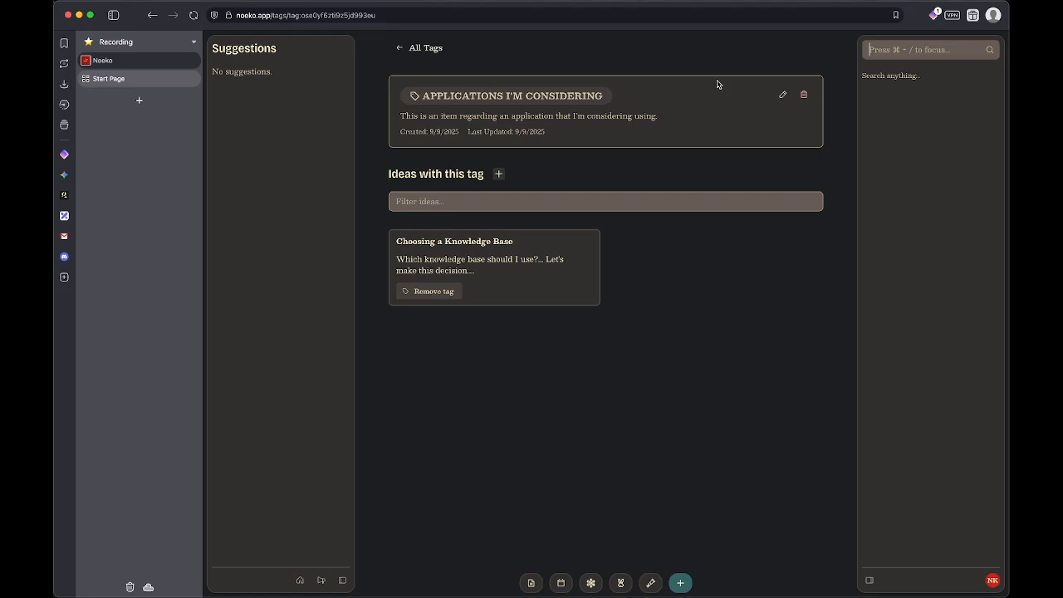
type("productivity ")
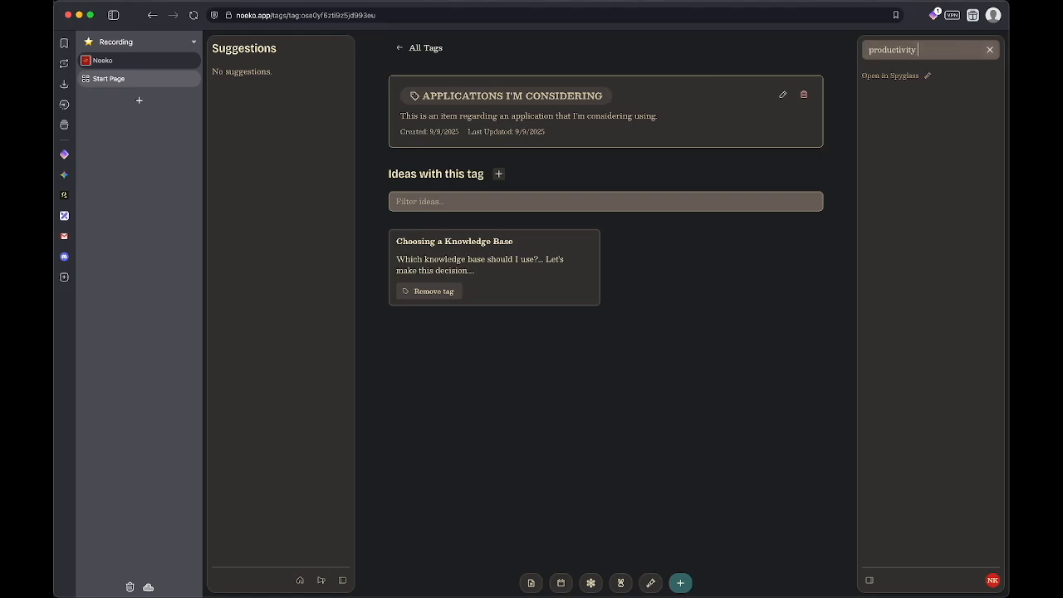
type("and note-taking software")
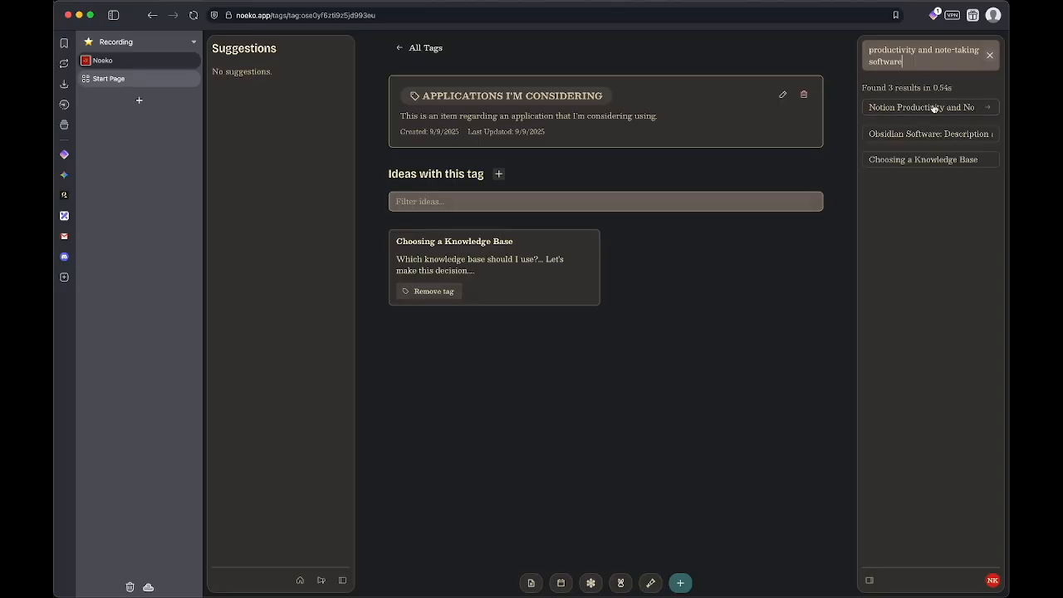
left_click_drag(934, 110, 690, 249)
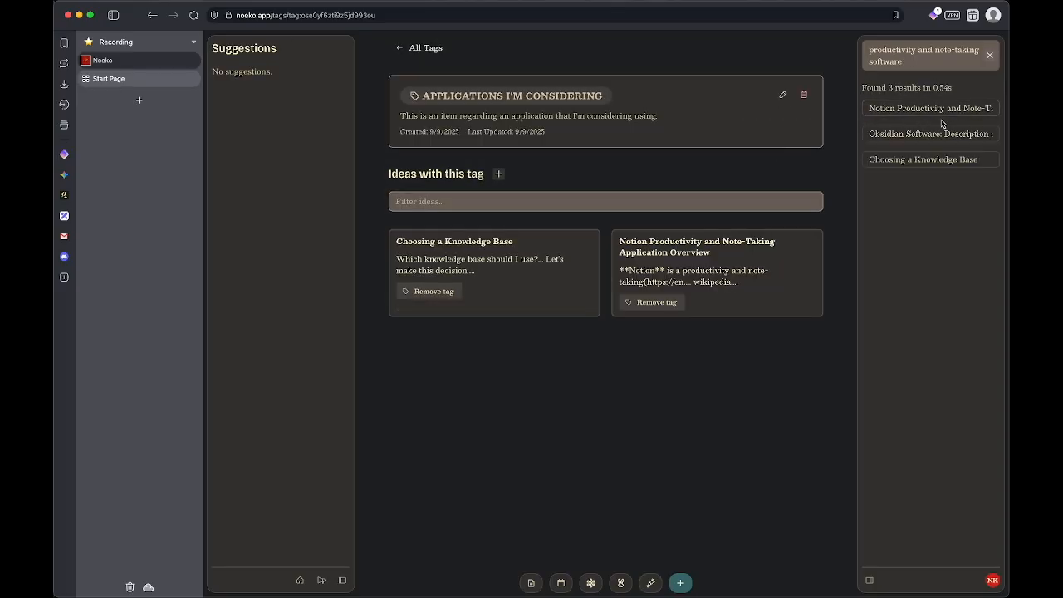
left_click_drag(944, 133, 727, 187)
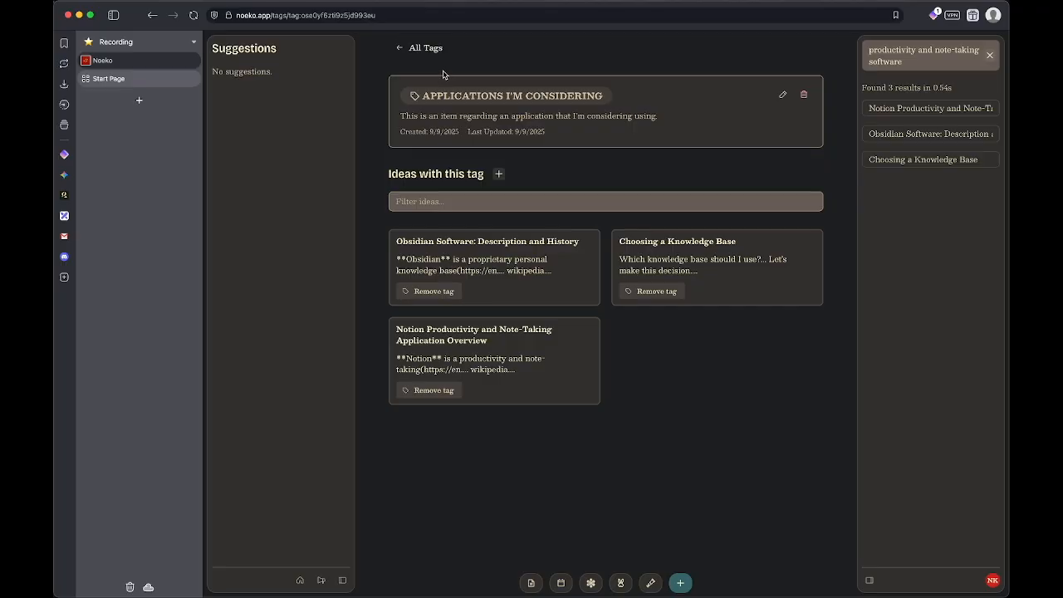
Step: From the list of all tags, create a "Note-taking" tag described as "This item is related to note-taking or knowledge-management."
left_click(424, 48)
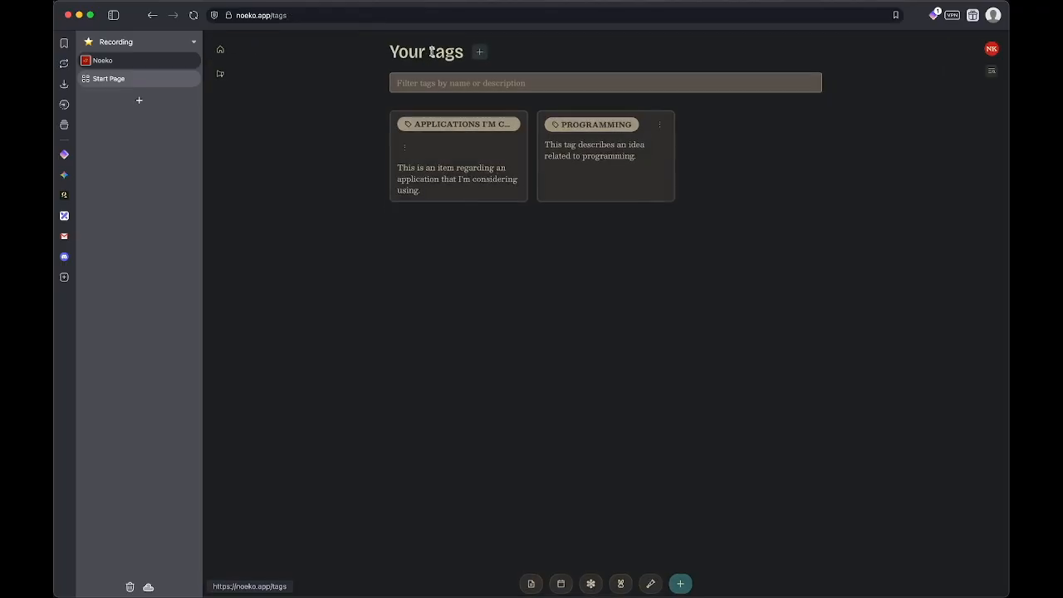
left_click(480, 52)
left_click(574, 102)
type("Note-taking")
key("Tab")
type("This")
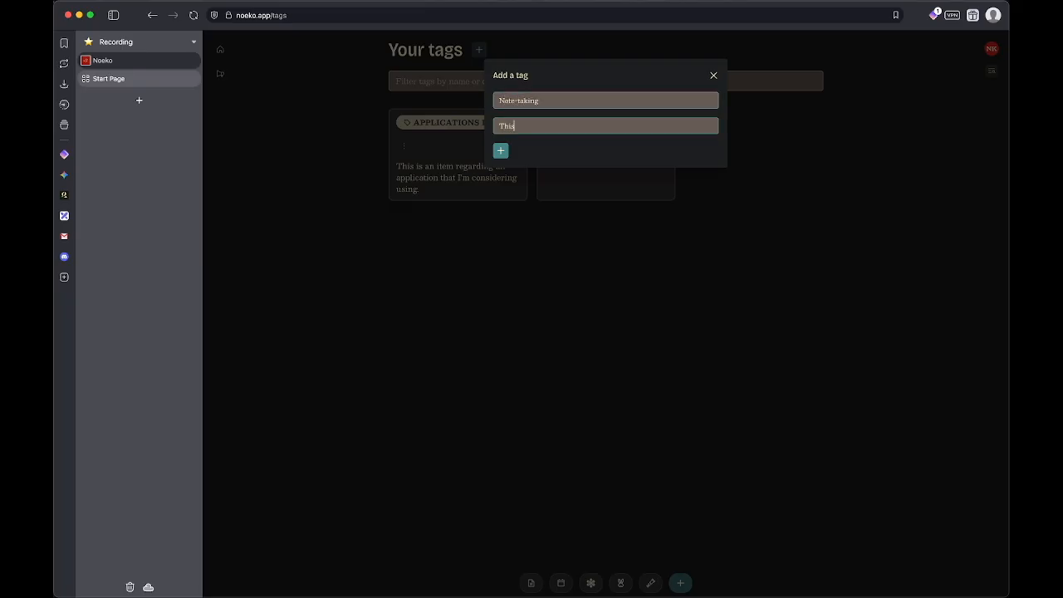
type(" item is related to note-taking or knowledge-management.")
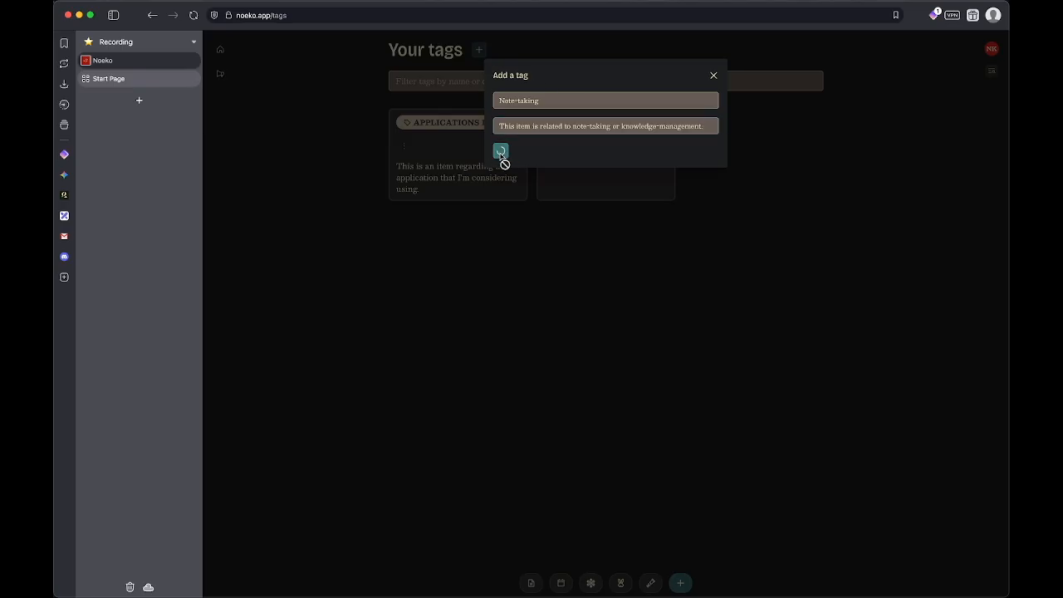
left_click(501, 153)
left_click(713, 76)
Step: Apply the Note-taking tag to the suggested "Choosing a Knowledge Base" idea from the tag's page, and open that idea
left_click(736, 162)
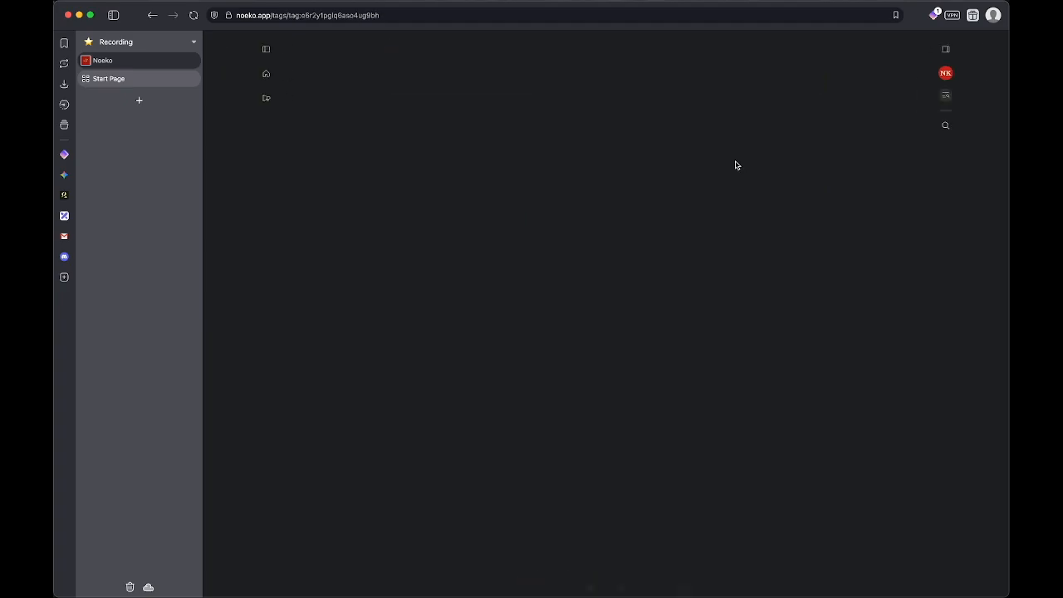
left_click(219, 48)
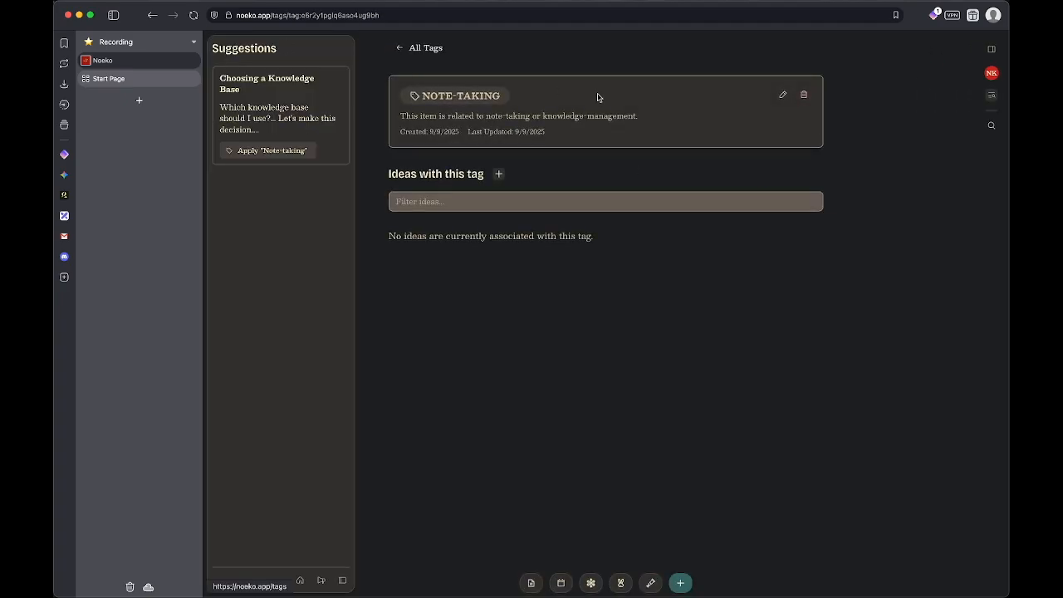
left_click(993, 46)
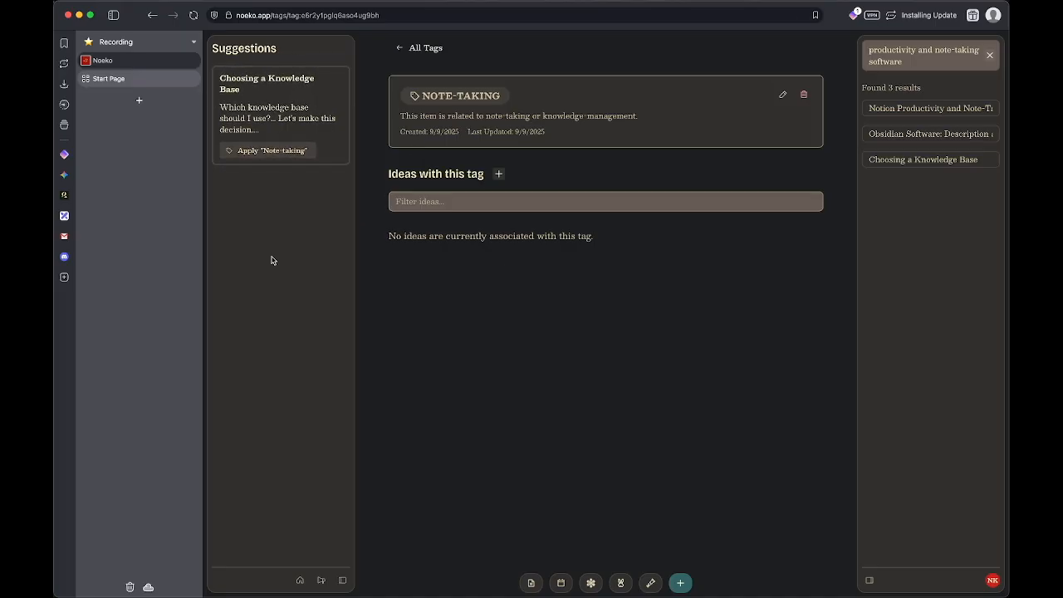
left_click(276, 149)
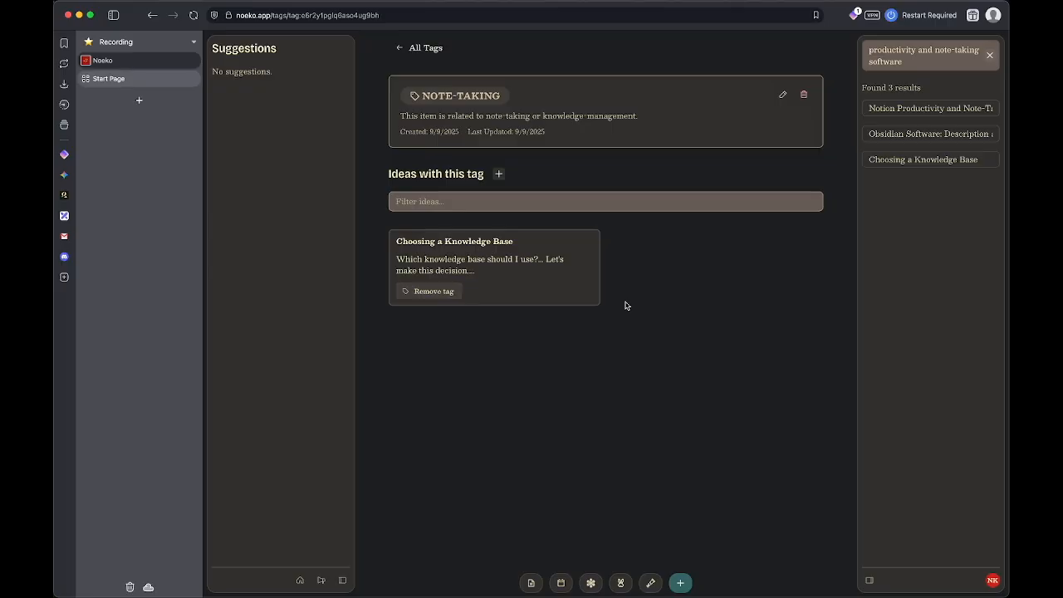
left_click(540, 275)
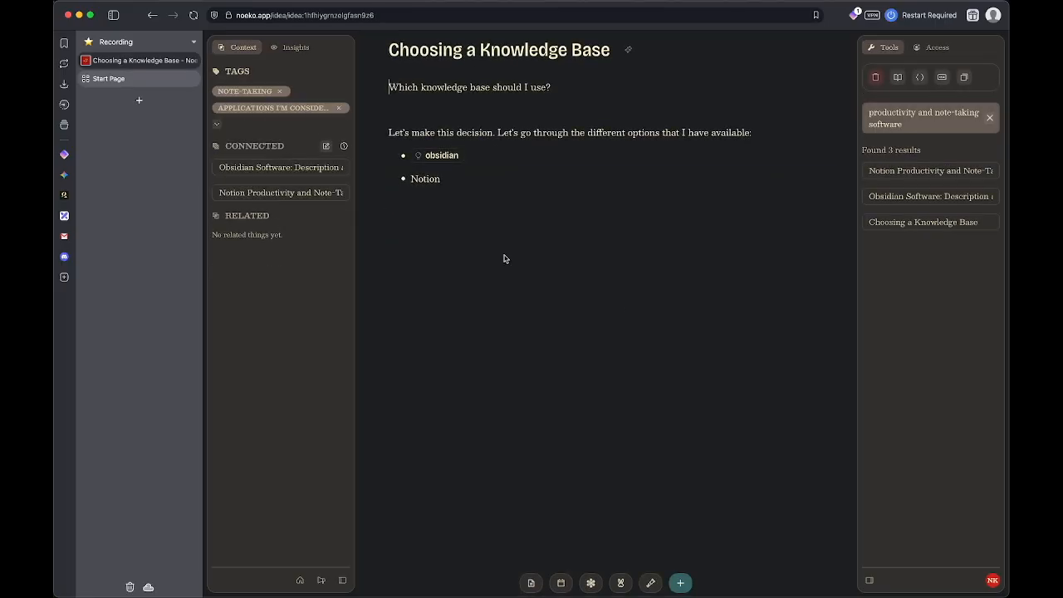
mouse_move(263, 96)
Step: Open the constellation graph, clear the previous search, and examine the overall clusters of nodes
left_click(591, 583)
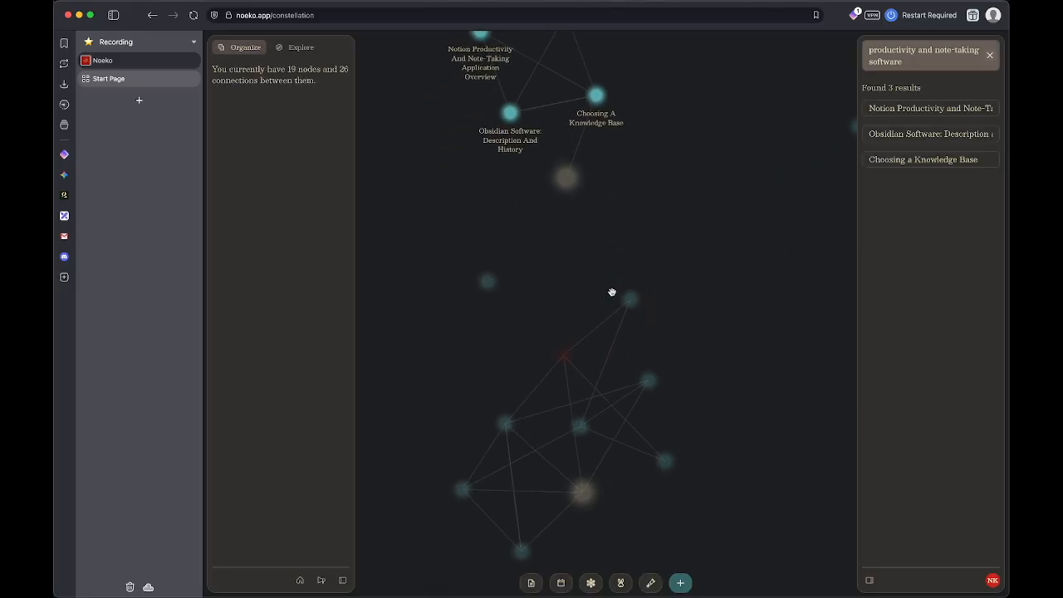
left_click(989, 56)
scroll(694, 233, "down", 2)
scroll(695, 234, "down", 3)
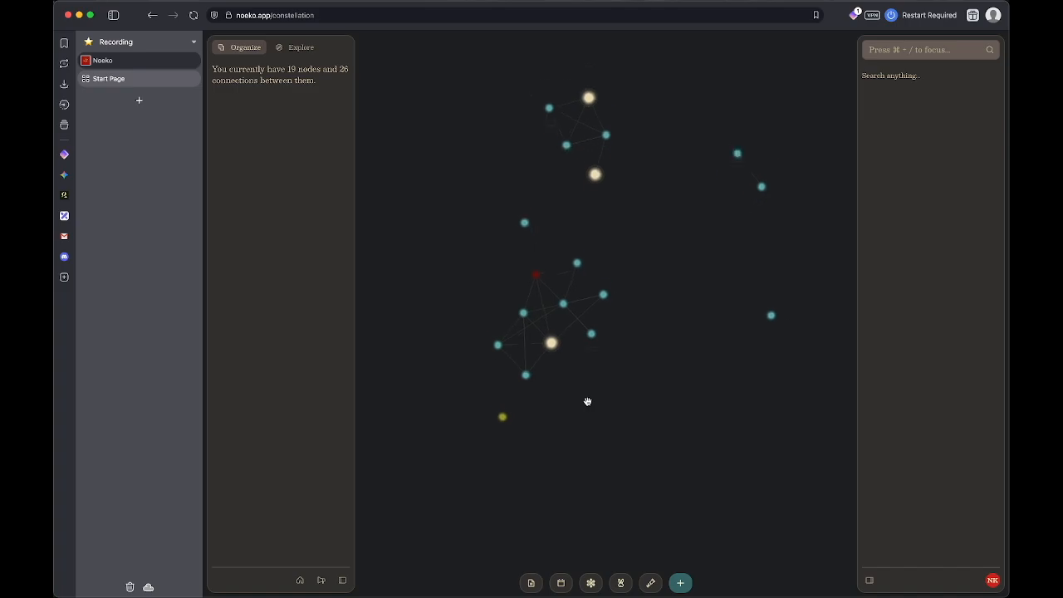
scroll(588, 402, "up", 2)
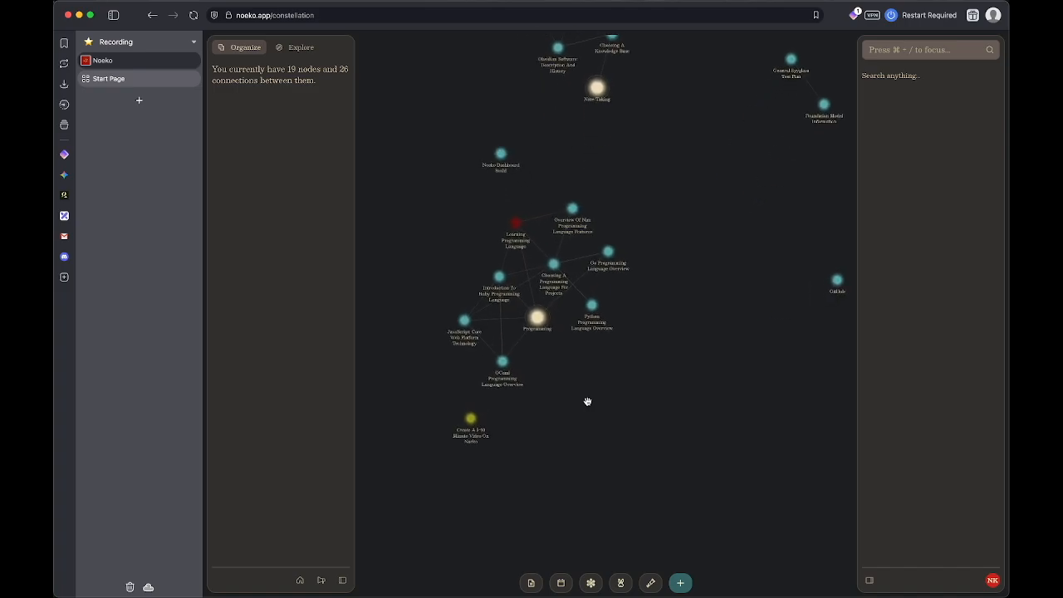
Step: Select the Programming, Choosing a Programming Language and Learning Programming Language nodes, and clear the selection
left_click(541, 324)
left_click(514, 286)
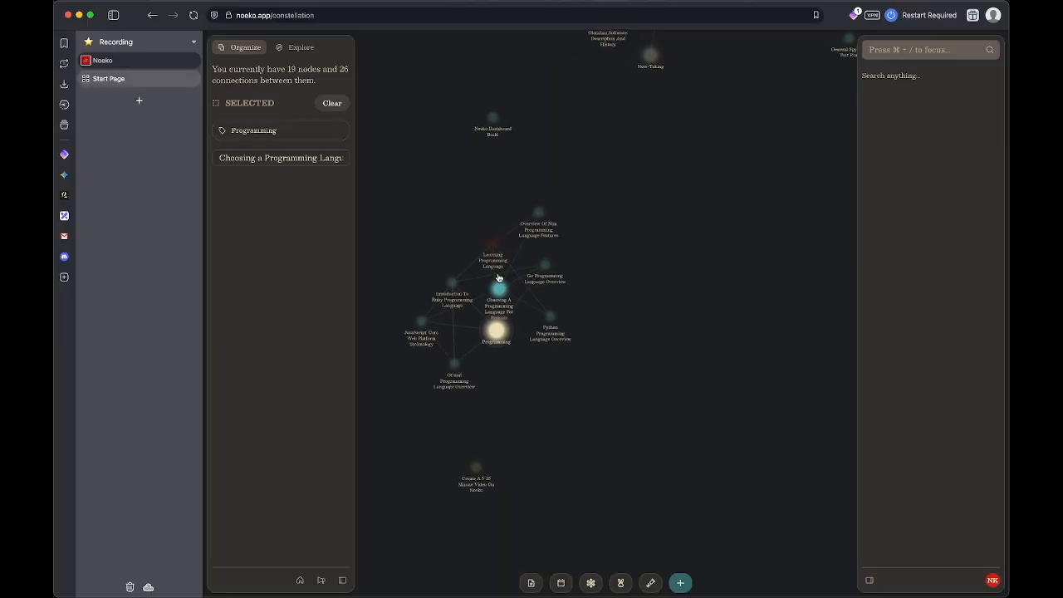
left_click(479, 250)
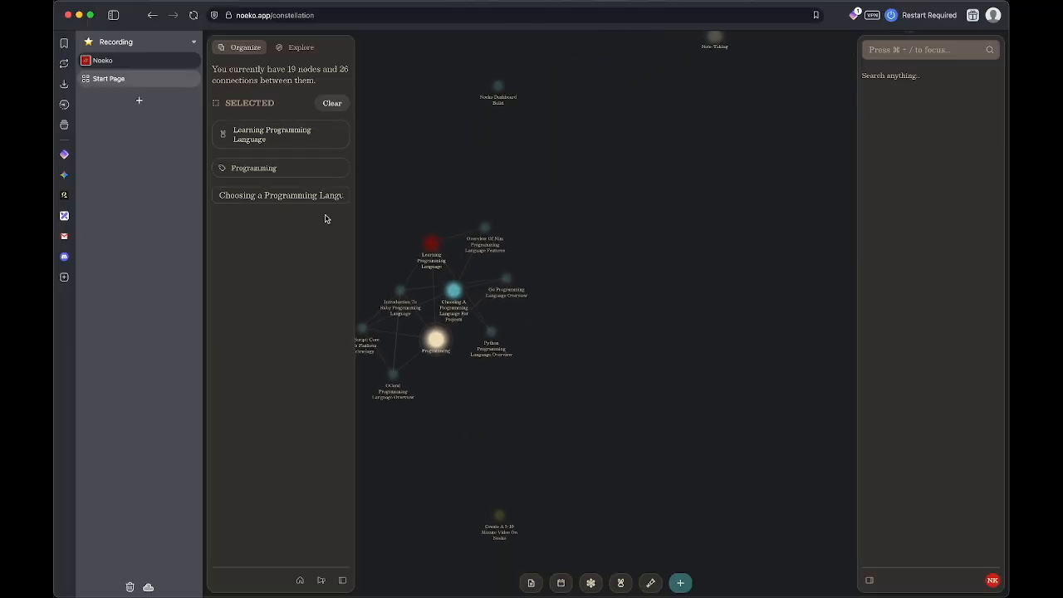
left_click_drag(443, 171, 621, 178)
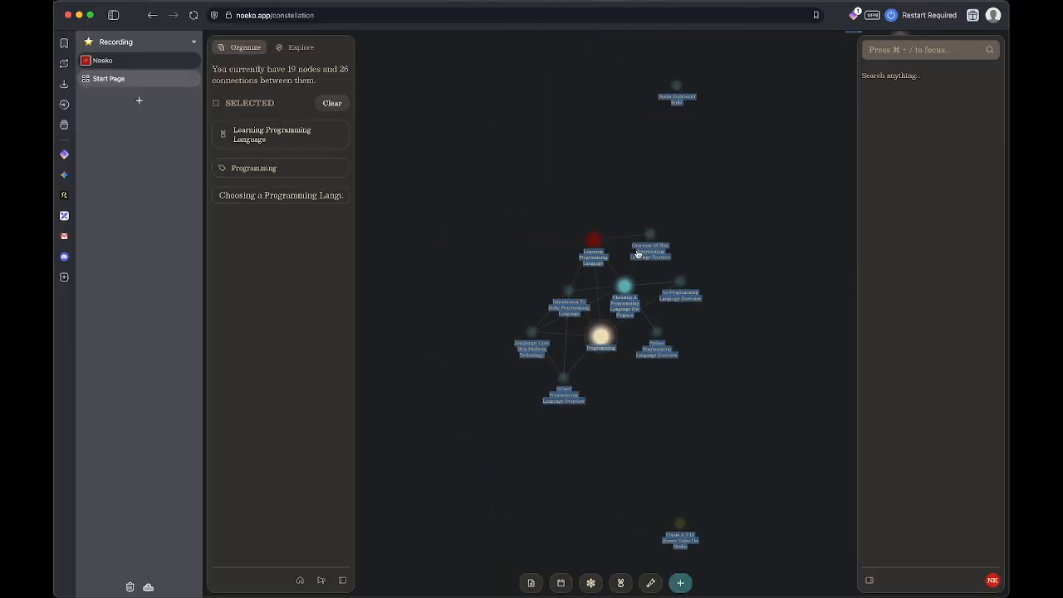
left_click(686, 139)
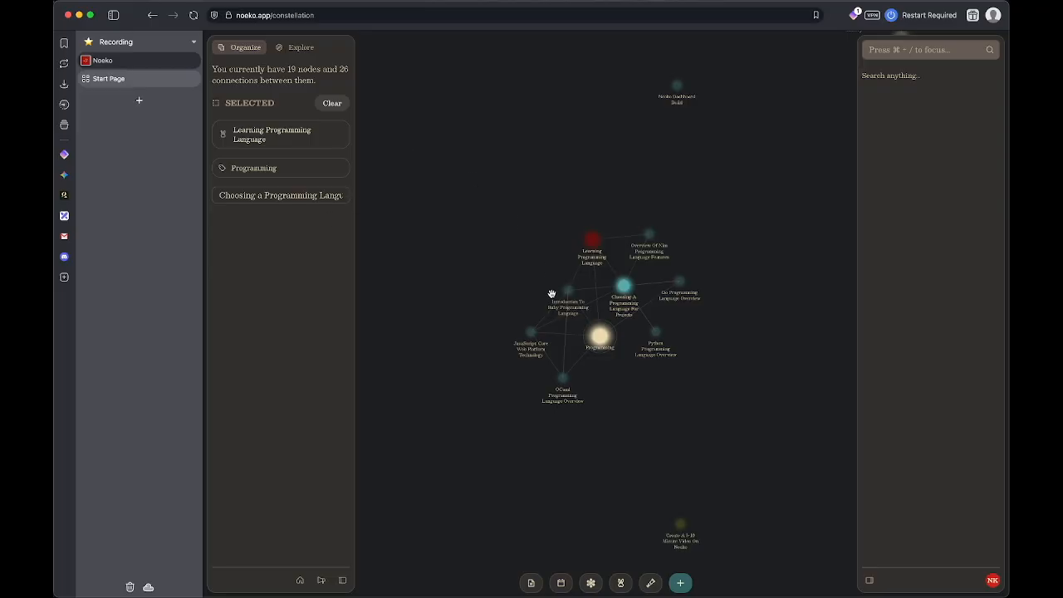
key("Escape")
Step: Select the unconnected GitHub and Noeko Dashboard Build nodes in the constellation and open the Noeko Dashboard Build idea
left_click_drag(734, 240, 584, 442)
left_click(584, 442)
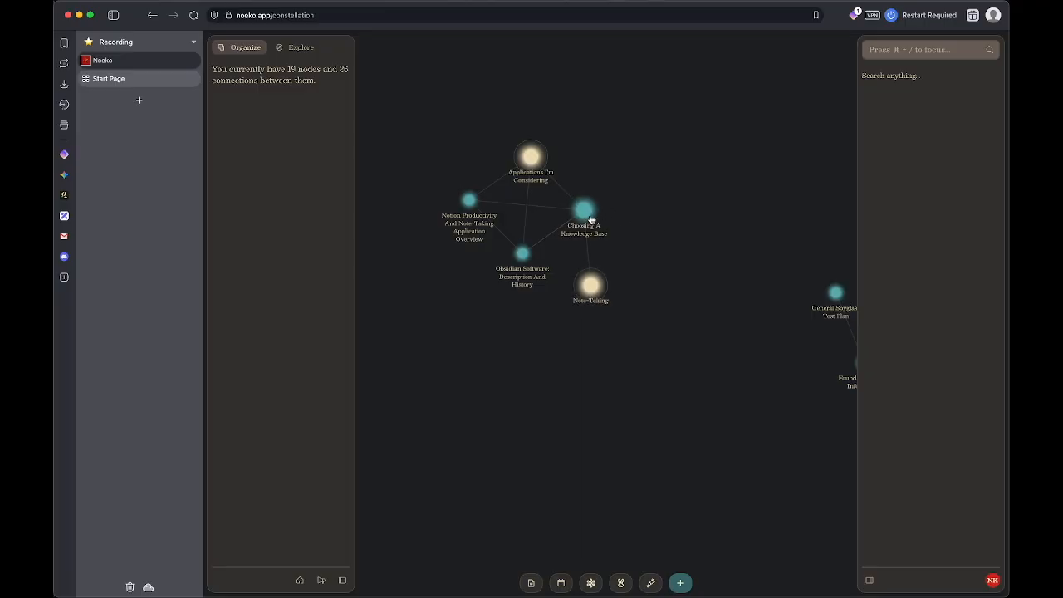
scroll(706, 132, "down", 5)
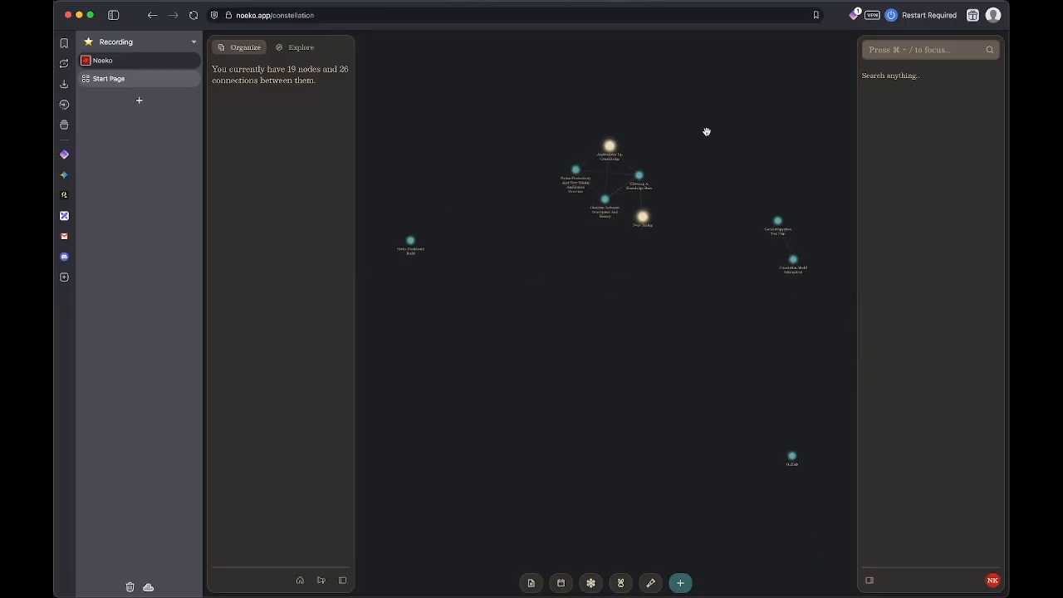
scroll(760, 404, "up", 5)
left_click_drag(760, 404, 684, 328)
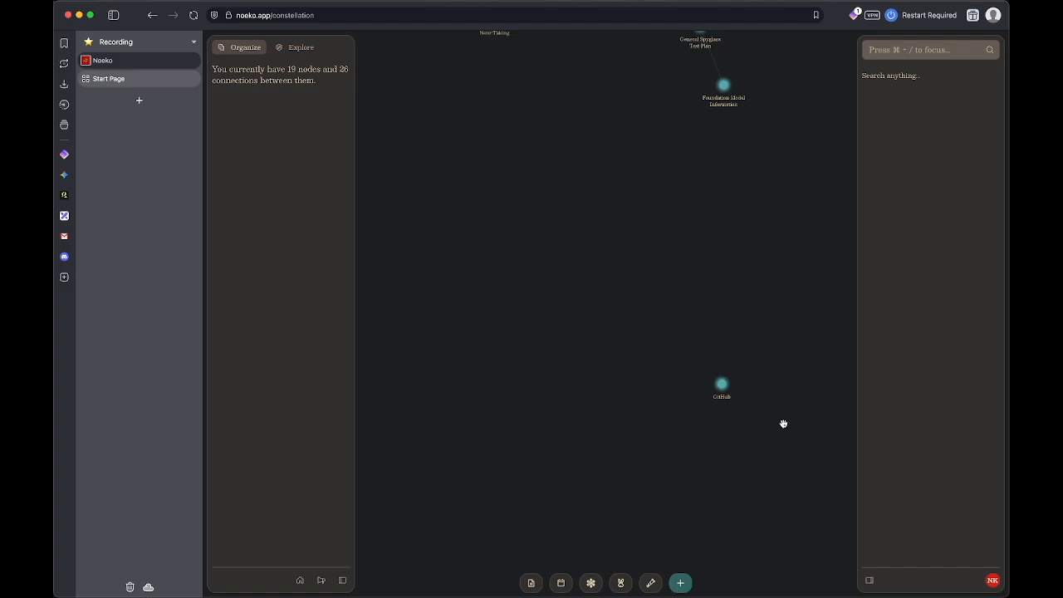
left_click_drag(732, 396, 444, 190)
left_click_drag(498, 258, 706, 374)
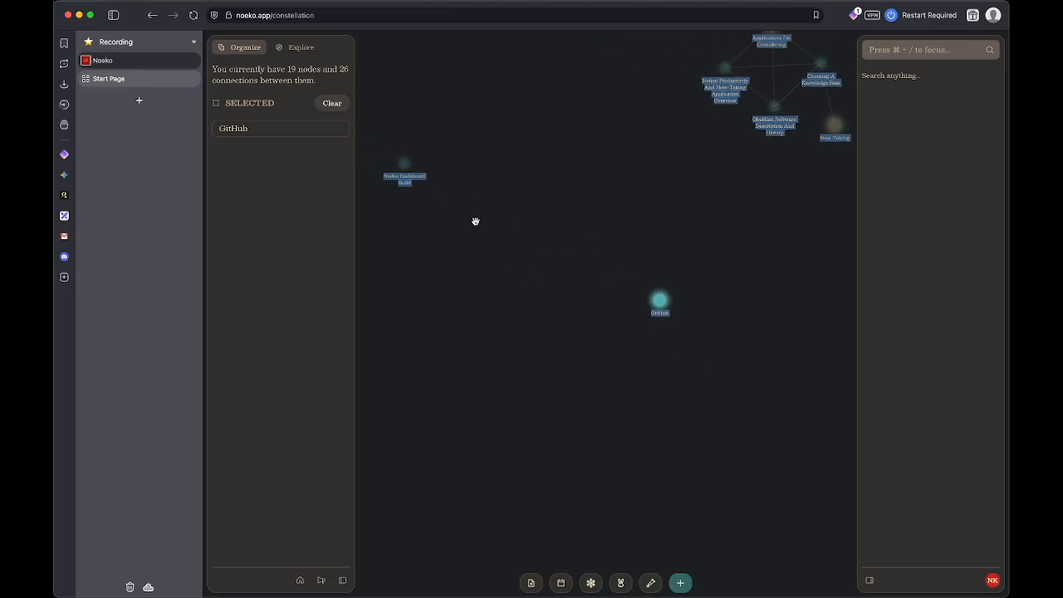
left_click(412, 163)
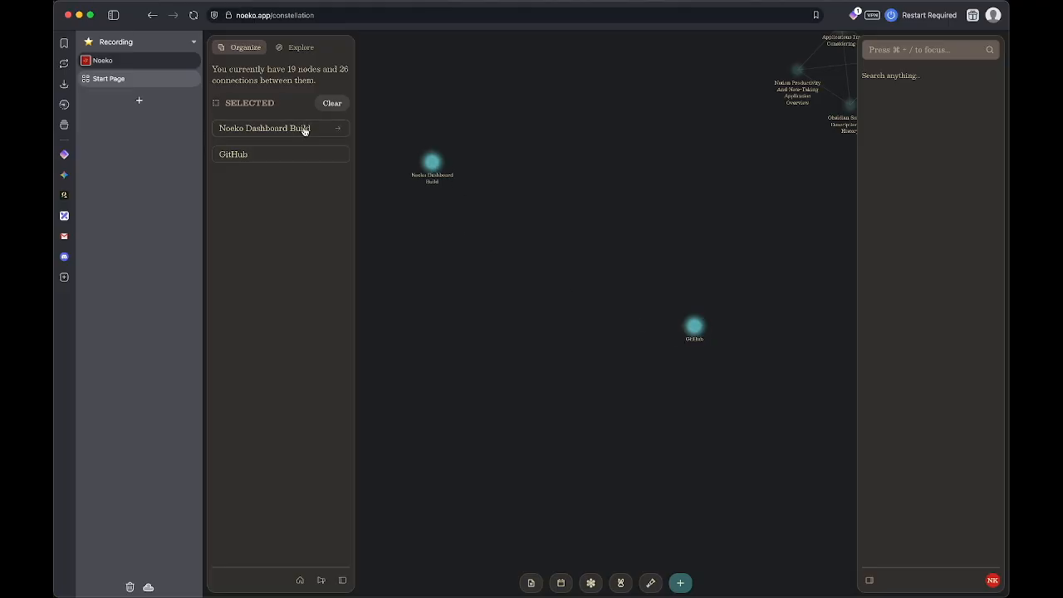
left_click(340, 132)
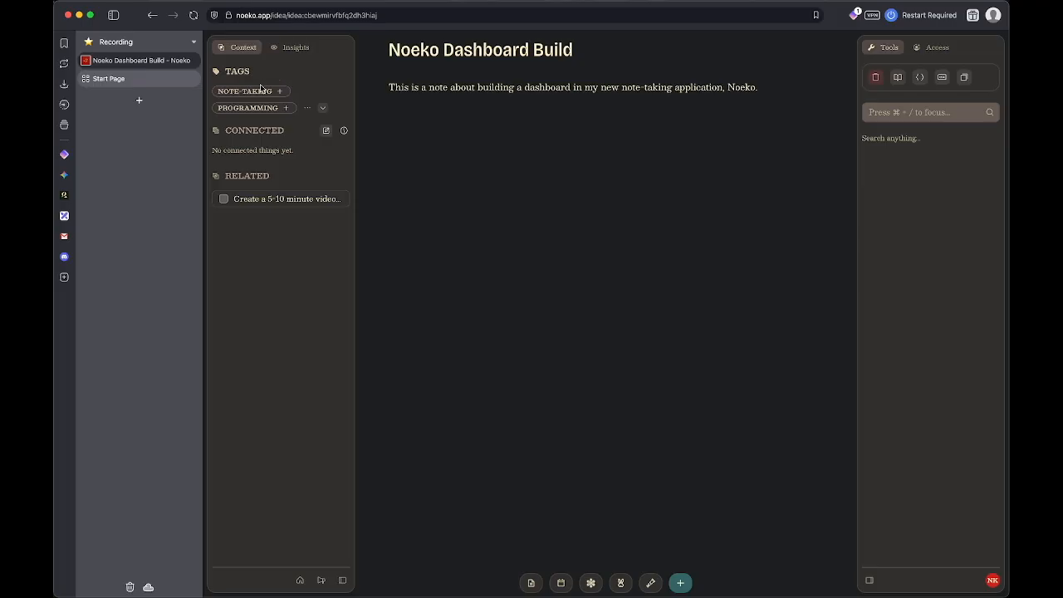
Step: Apply the suggested Note-taking tag to the Noeko Dashboard Build idea and open that tag's page
mouse_move(280, 94)
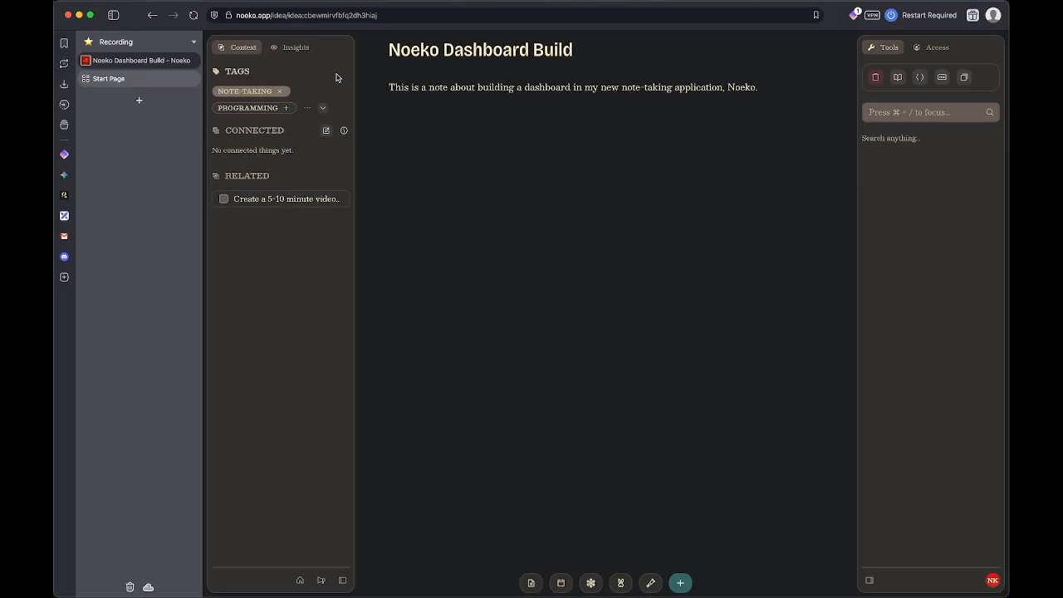
left_click(255, 94)
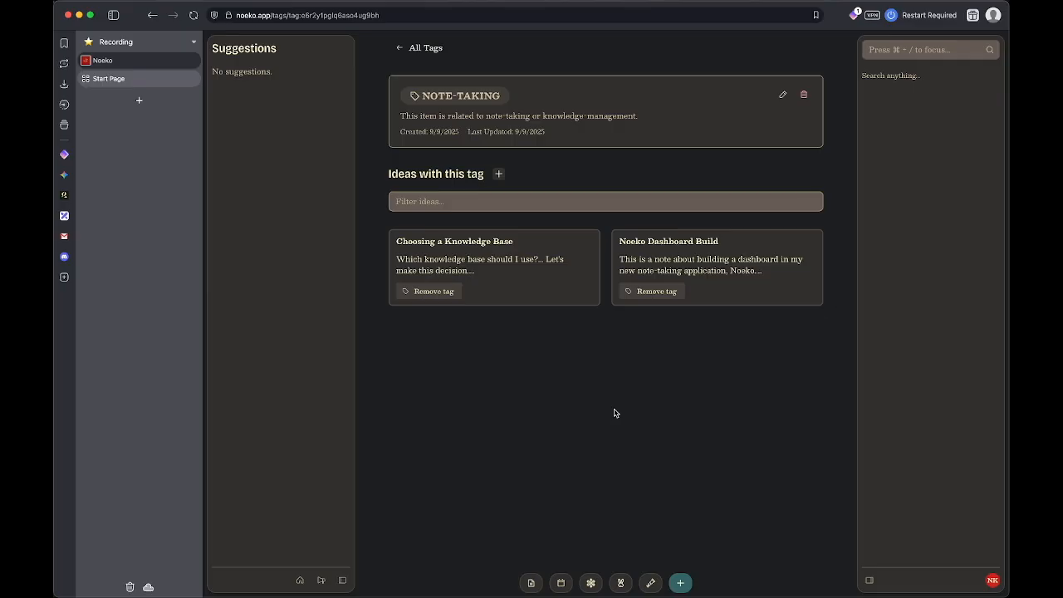
Step: Create a new rabbithole and title it "Building the Ultimate Intelligent Knowledge Base"
left_click(621, 583)
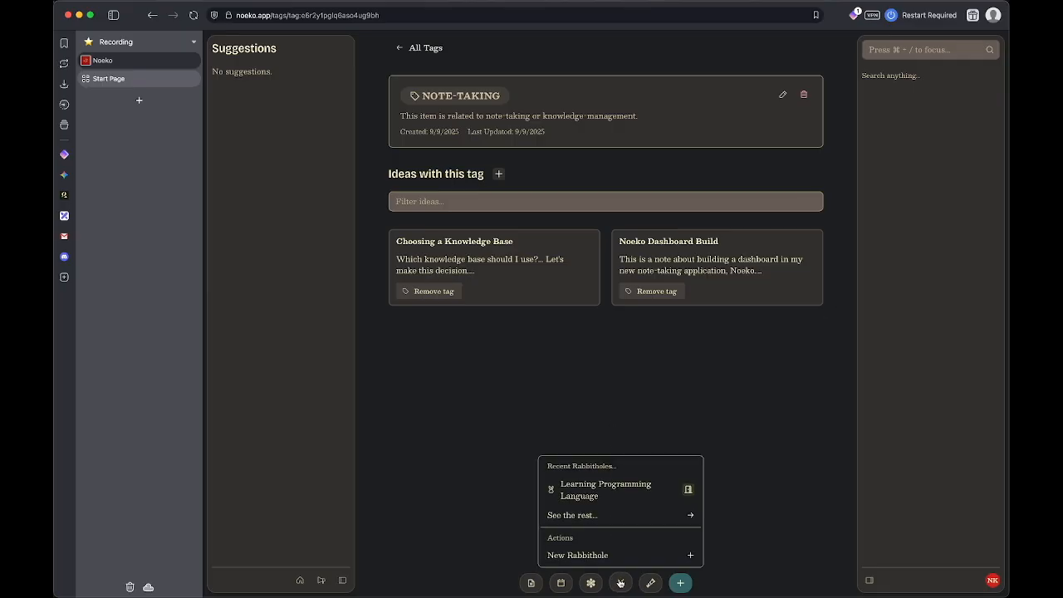
left_click(636, 555)
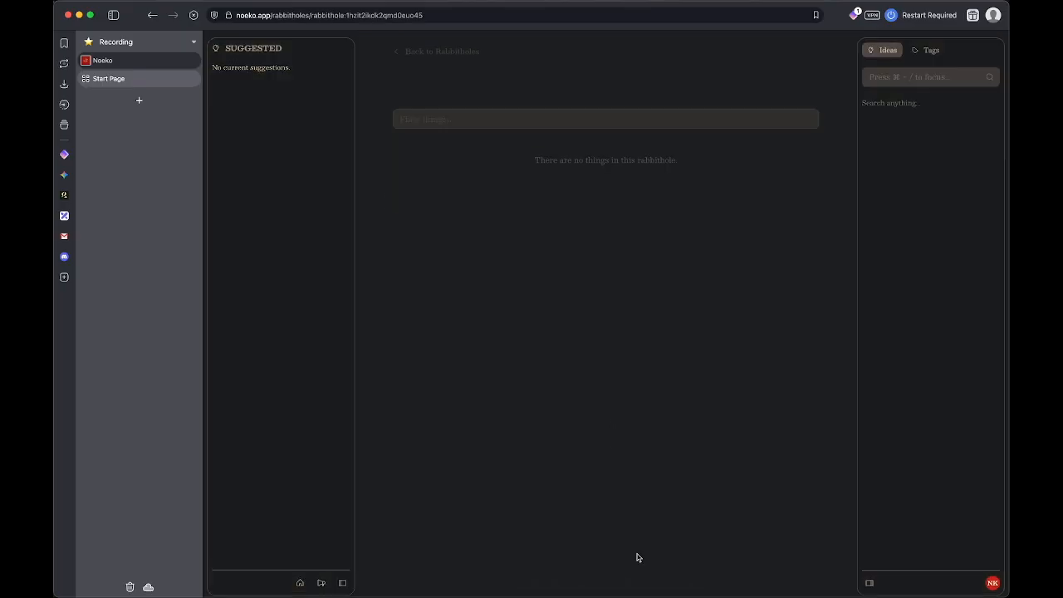
triple_click(605, 75)
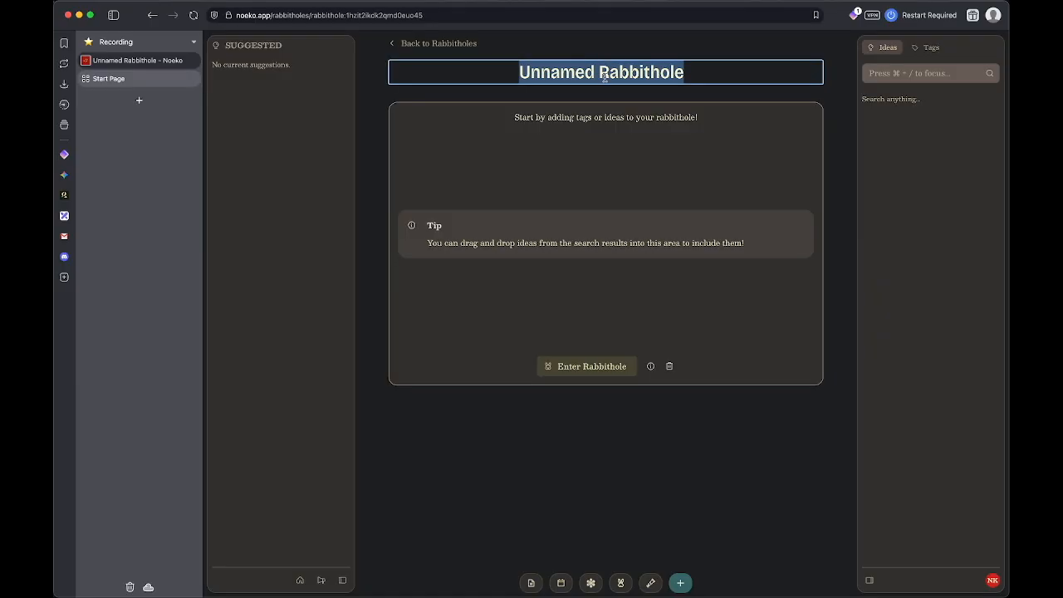
type("Building the ")
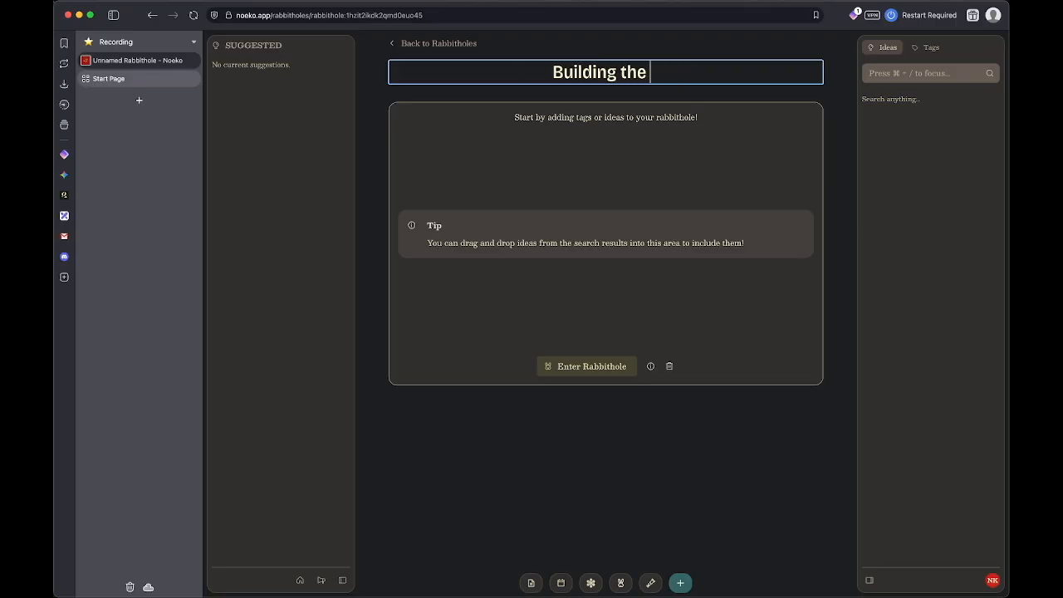
type("Ultimate Productivi")
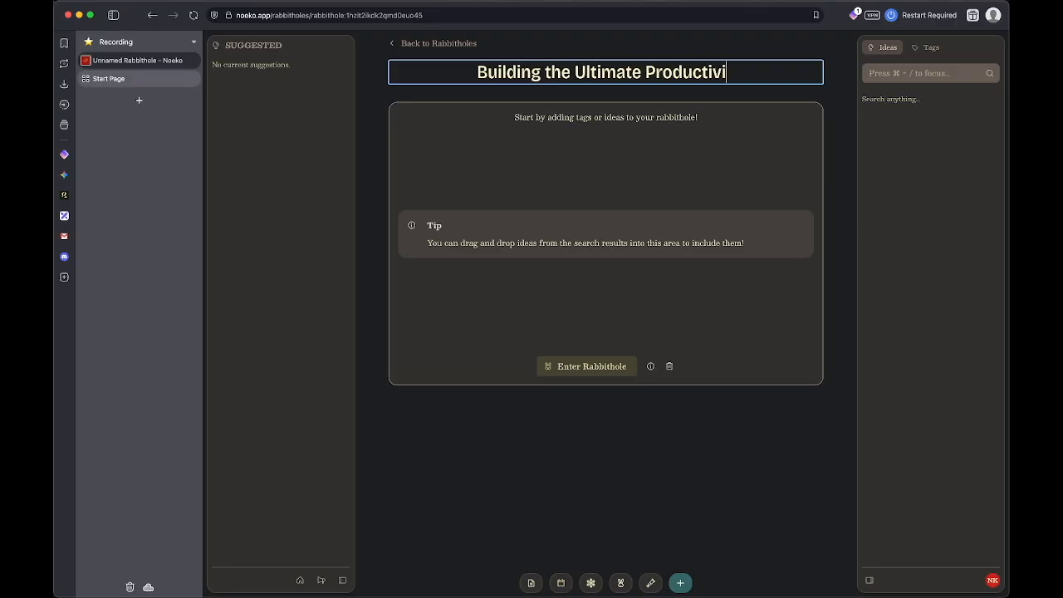
type("ty Sof")
key("alt+BackSpace")
key("alt+BackSpace")
type("Intelligent KNo")
key("BackSpace")
key("BackSpace")
type("nowledge Base")
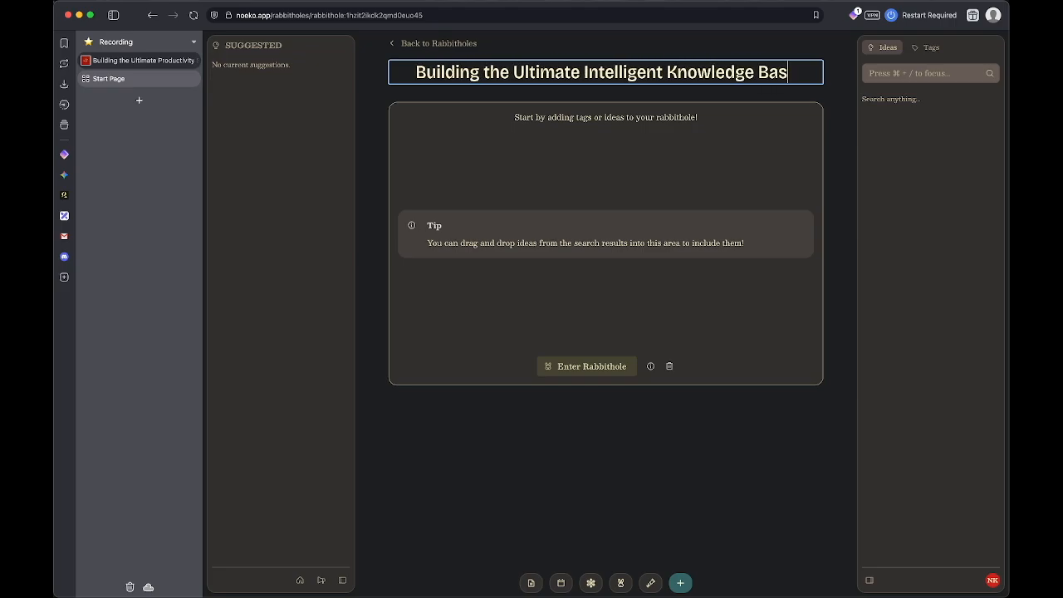
left_click(709, 169)
Step: Search ideas for "knowledge bases" and add the Choosing a Knowledge Base idea to the rabbithole
key("super+slash")
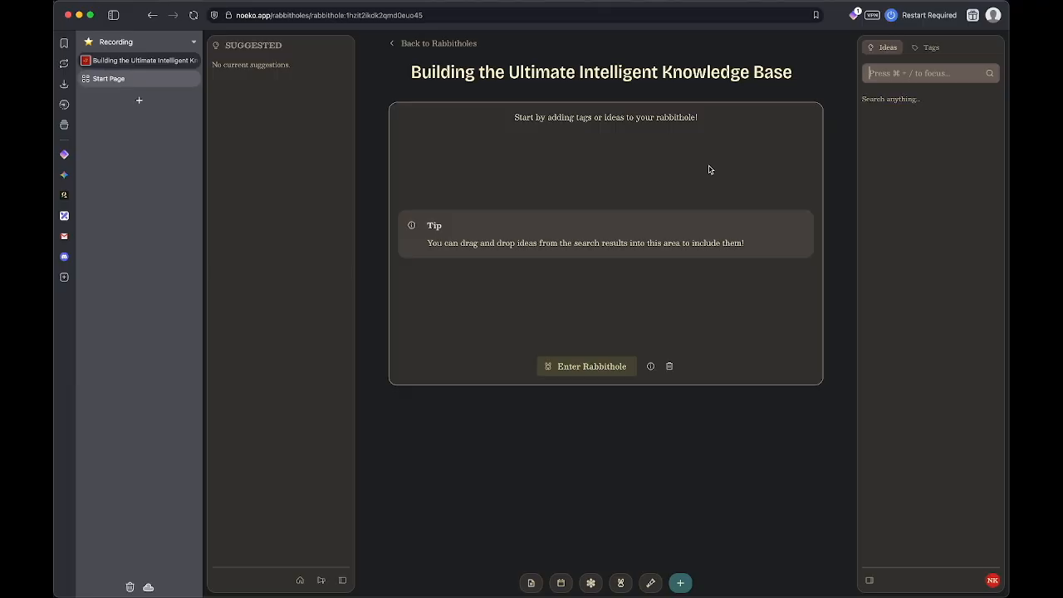
type("knowledge bases")
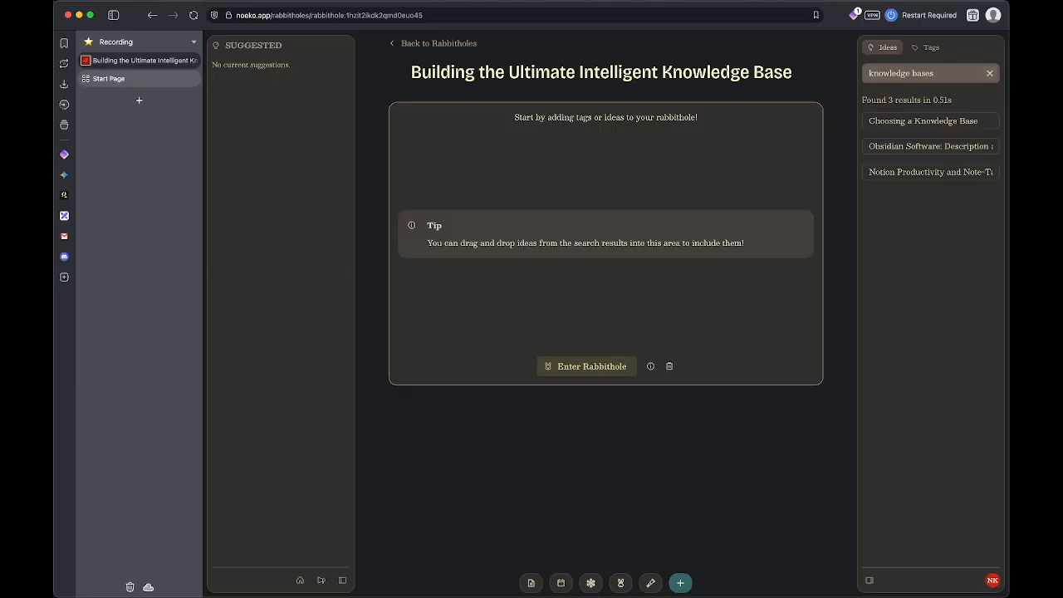
left_click_drag(933, 124, 752, 144)
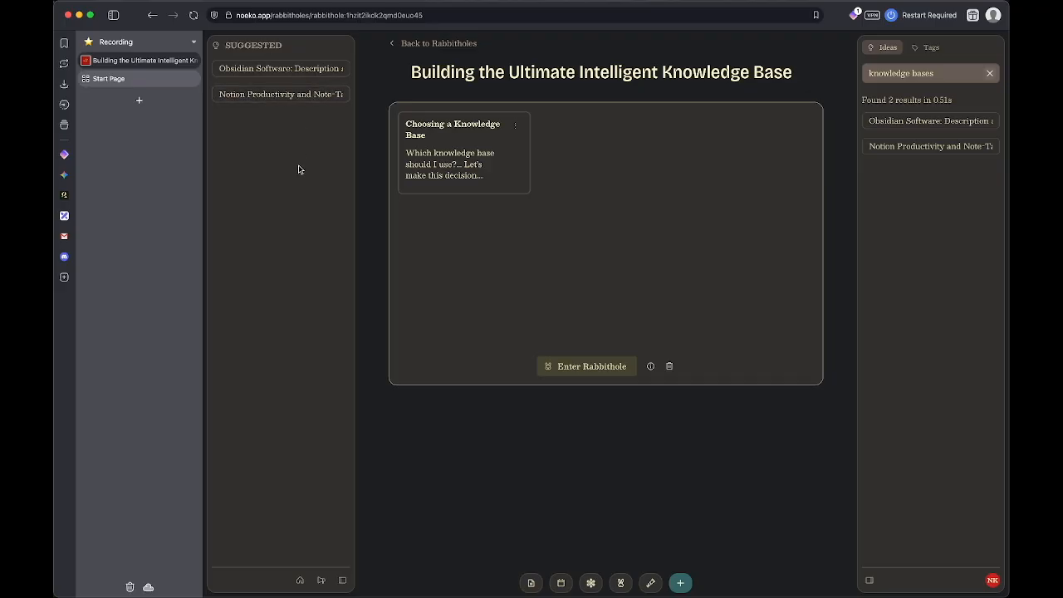
Step: Search tags for "note-taking" and add the Note-taking tag to the rabbithole
left_click(930, 47)
type("note-taking")
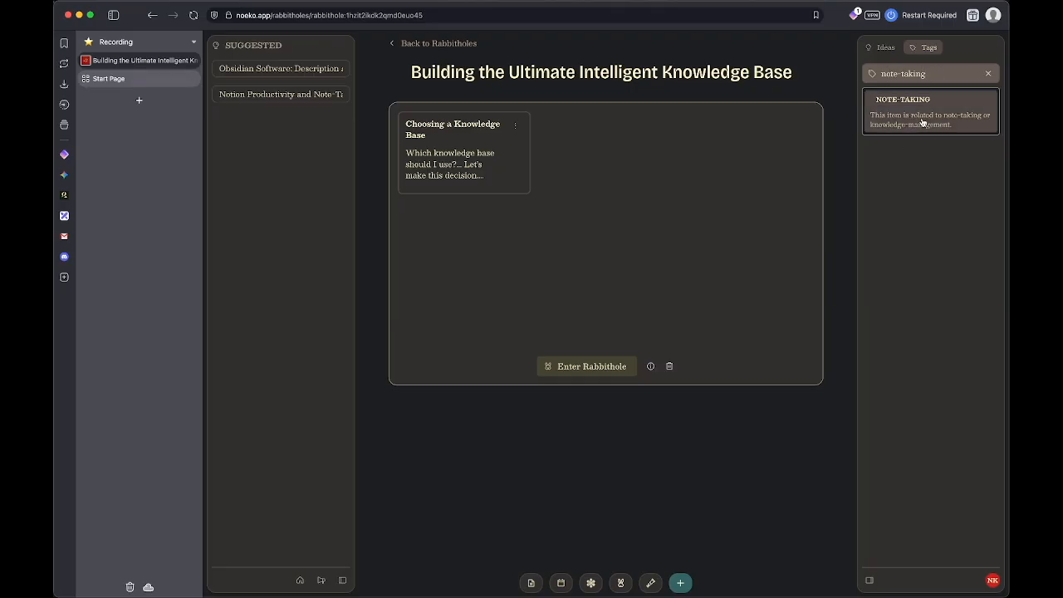
left_click(922, 122)
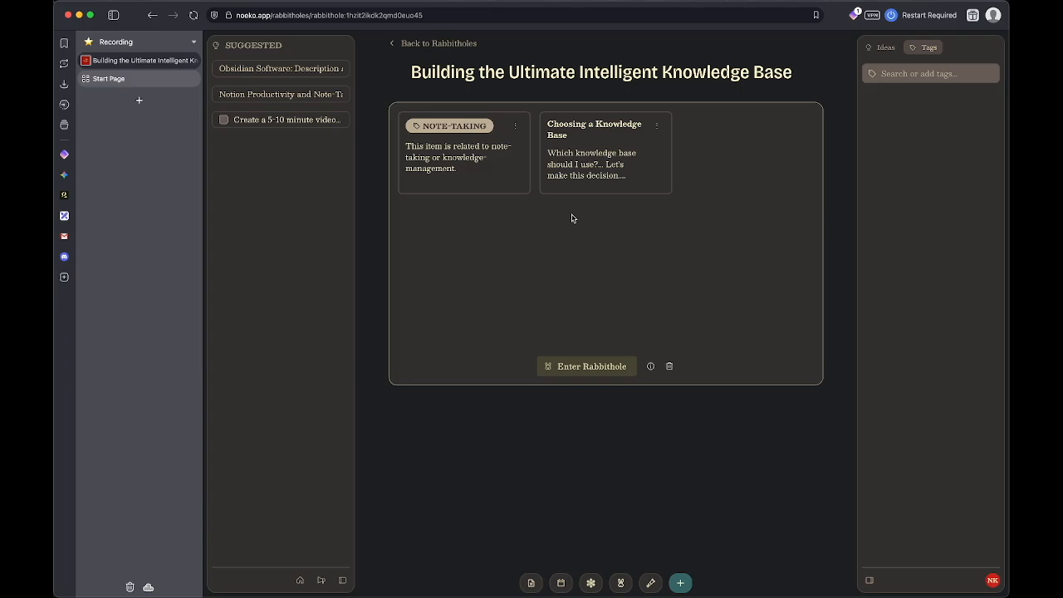
Step: Enter the rabbithole and create a new blank idea inside it
left_click(575, 366)
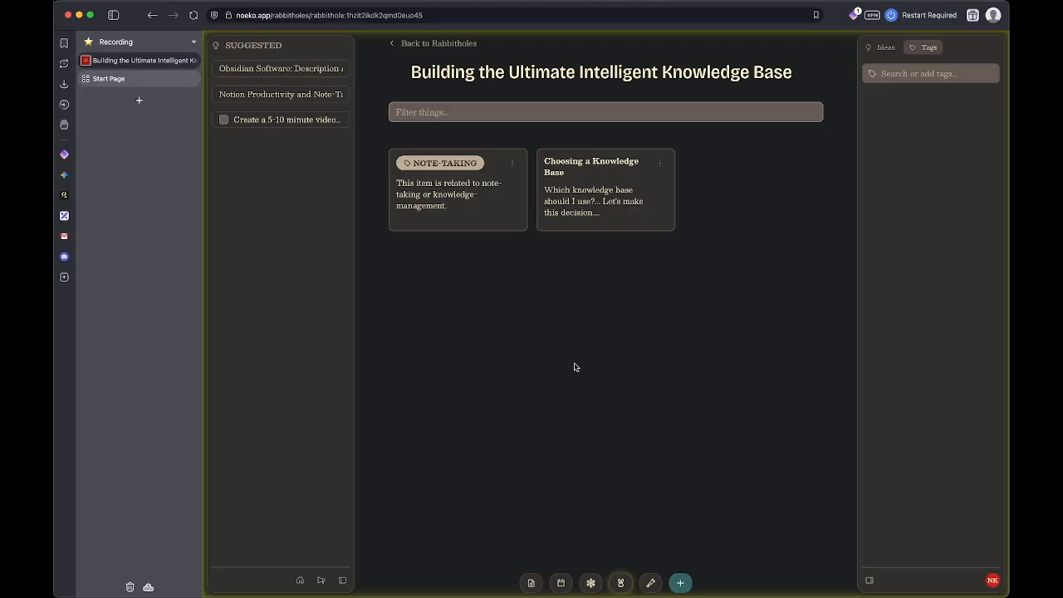
left_click(681, 581)
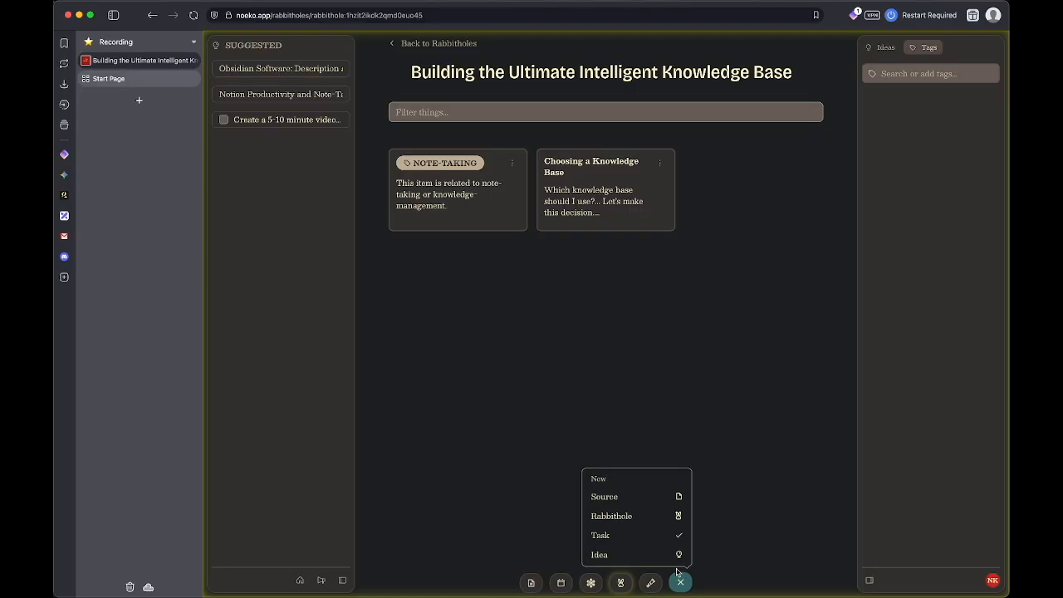
left_click(661, 555)
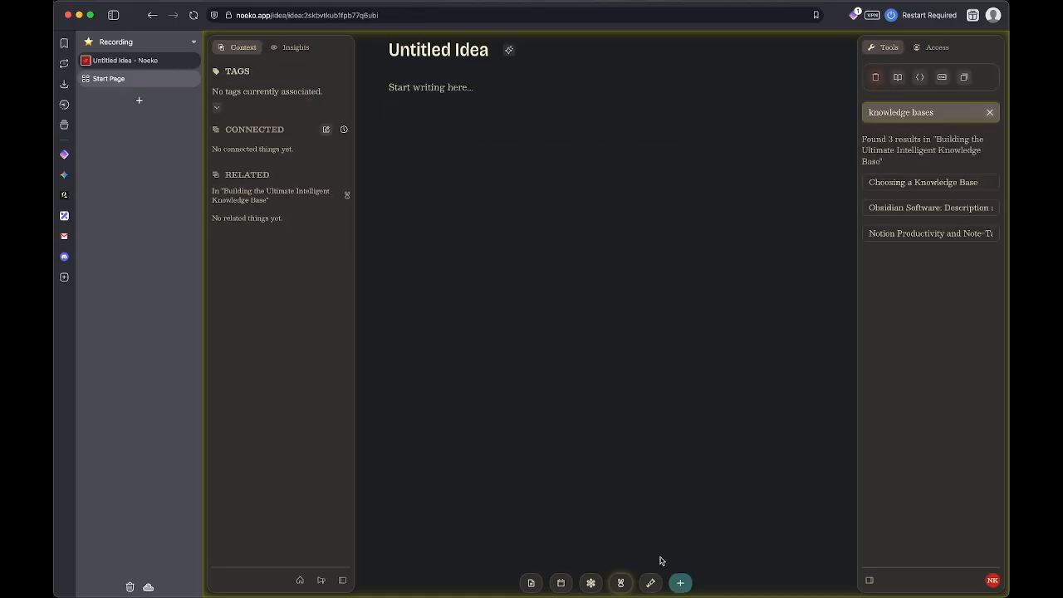
Step: Return to the current rabbithole's page from the new idea and open the Untitled Idea included there
left_click(622, 584)
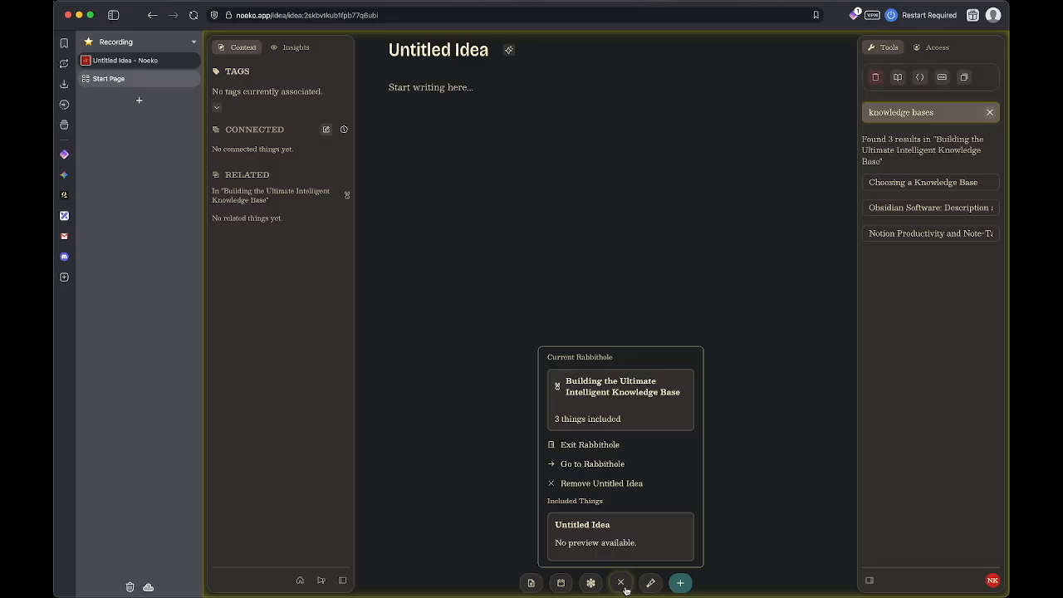
left_click(610, 388)
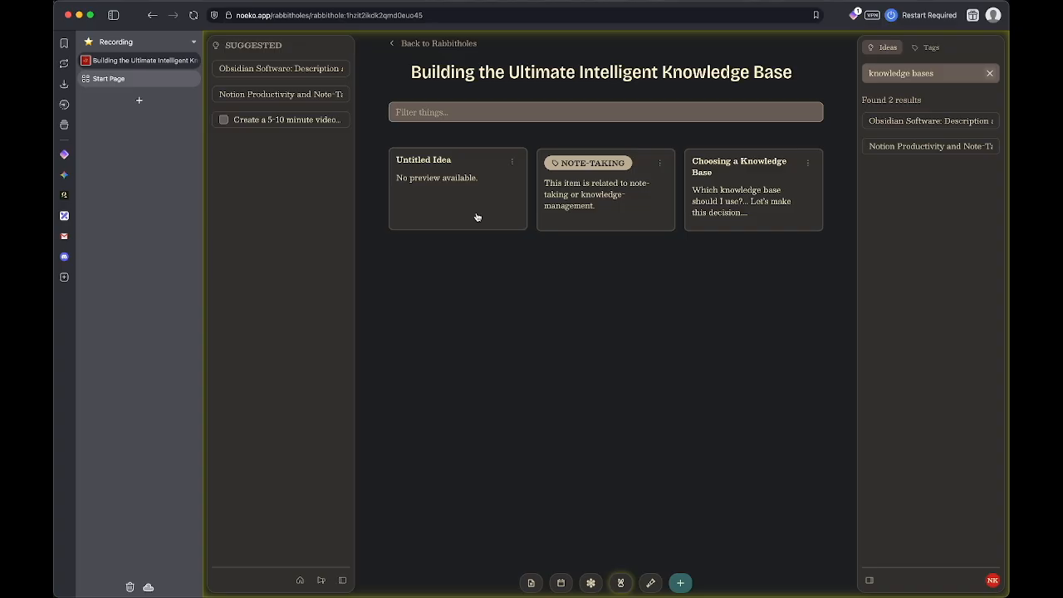
left_click(477, 196)
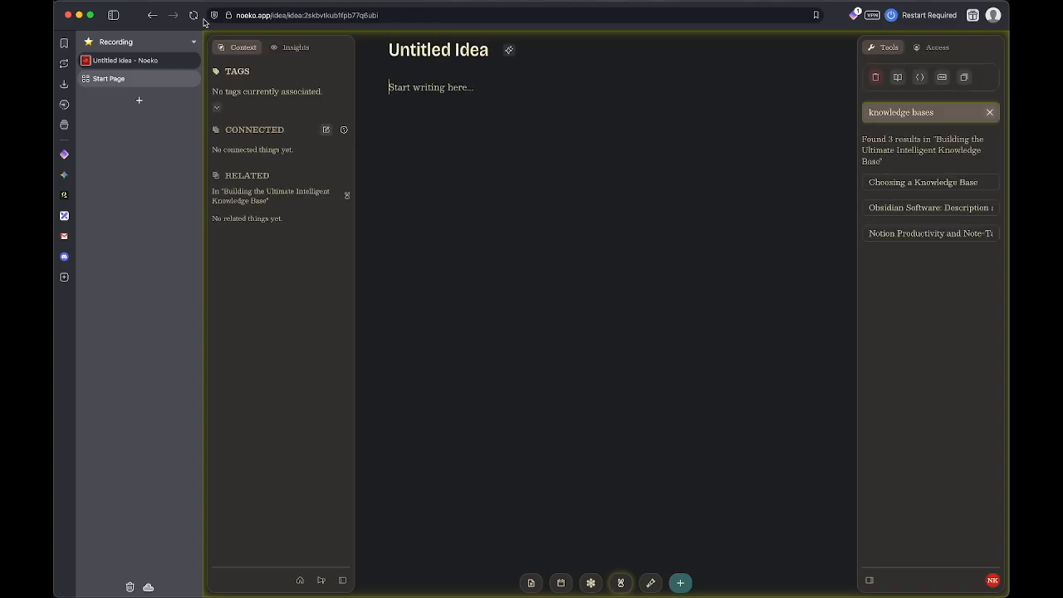
Step: Go to the tags page and create an "Ideation" tag described as "These are general workflow items for ideating"
mouse_move(222, 114)
key("super+k")
type("tags")
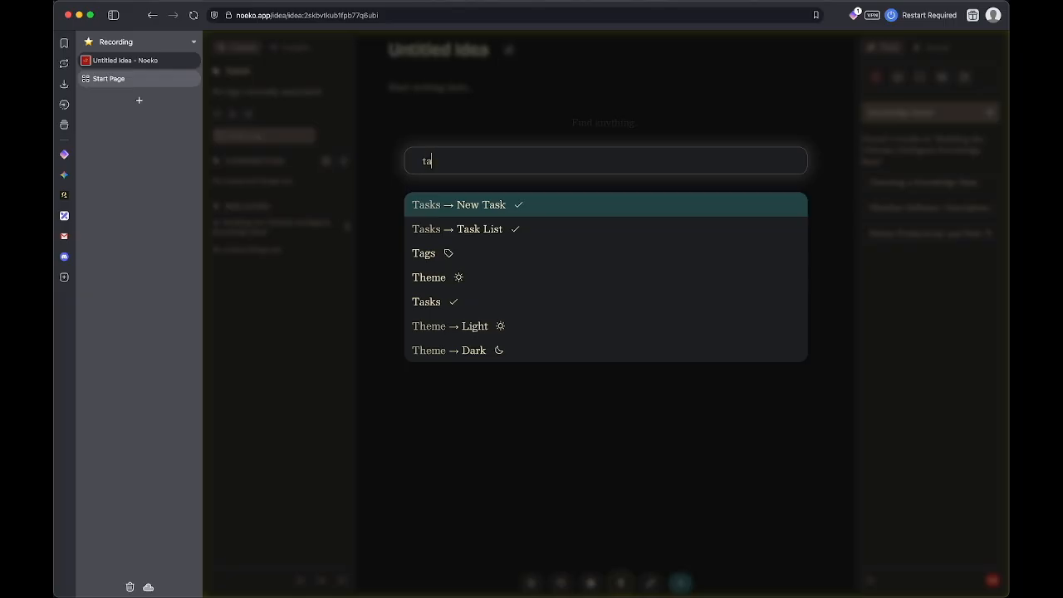
key("Return")
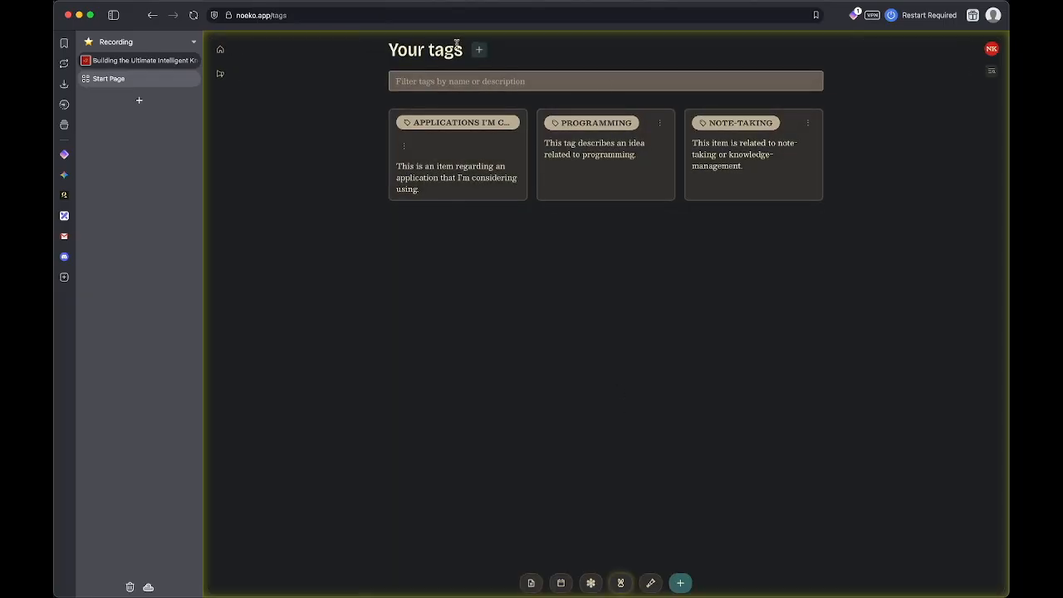
left_click(478, 51)
type("This is a tag")
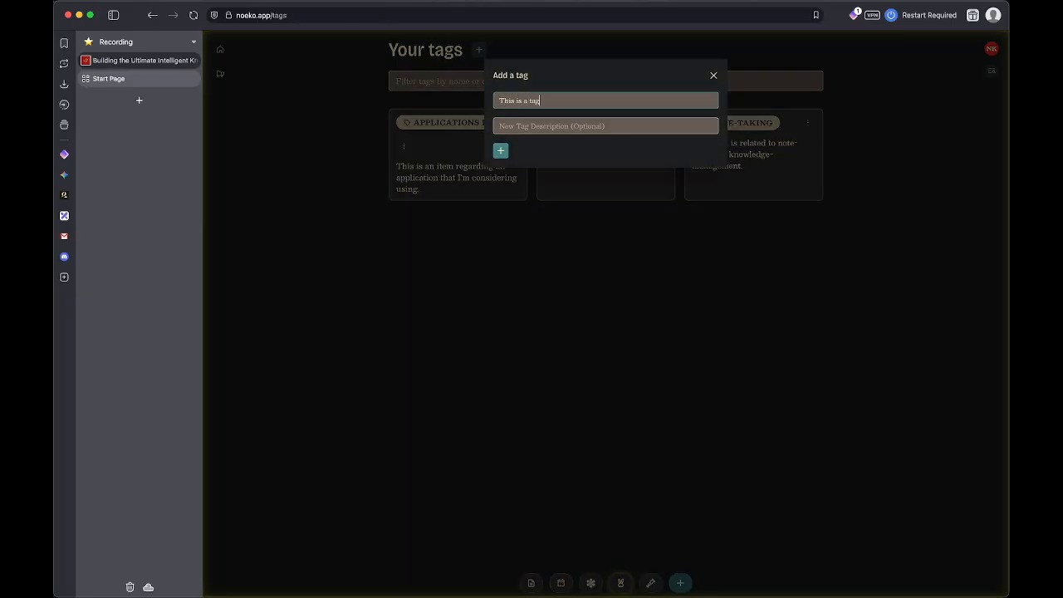
key("super+BackSpace")
type("Ideation")
key("Tab")
type("These are general work")
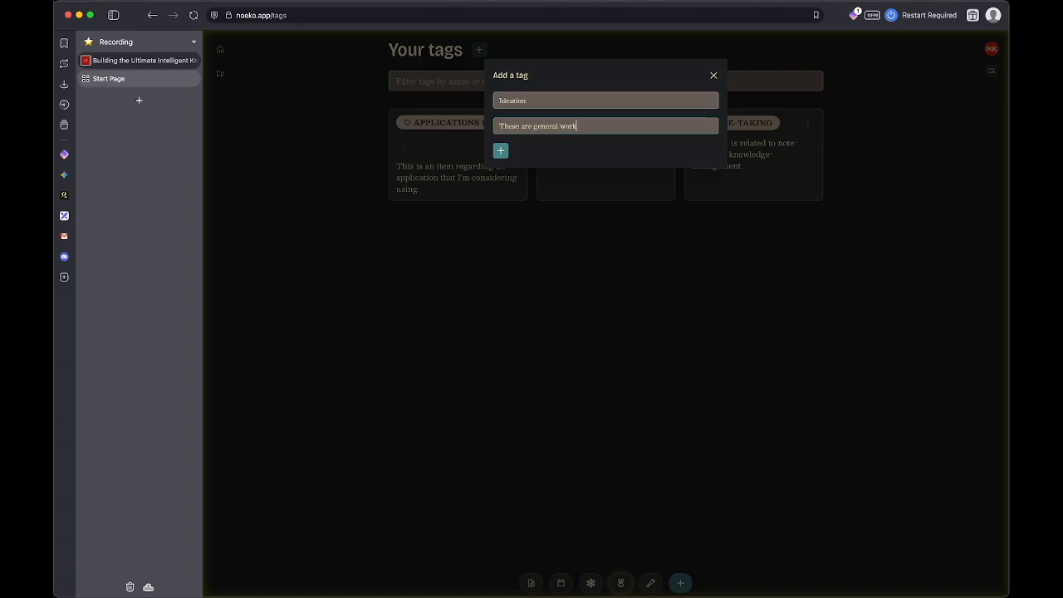
type("flow items for ideating")
left_click(503, 152)
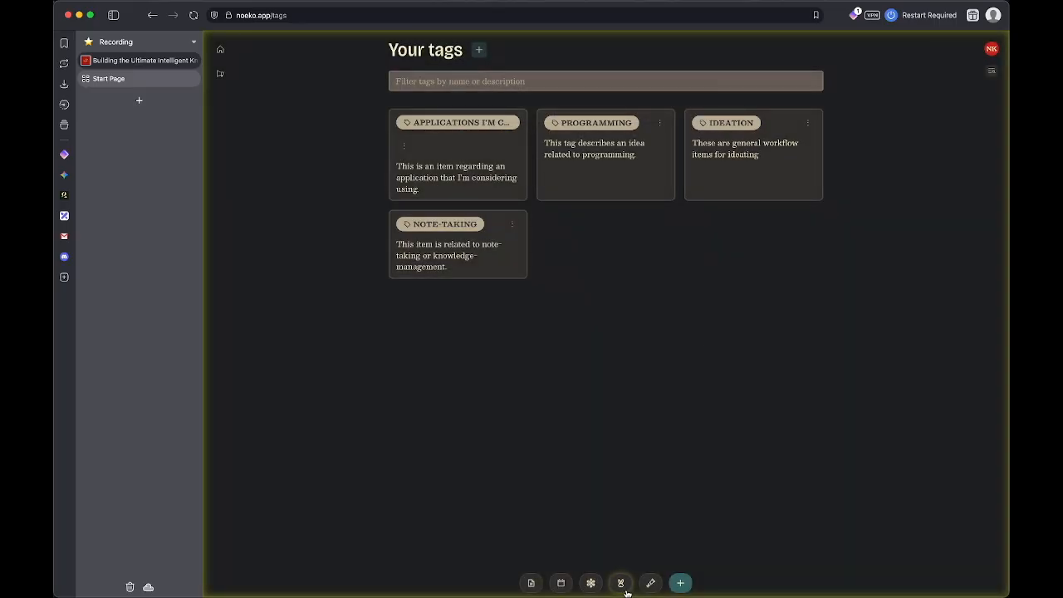
Step: Add the suggested Notion and Obsidian ideas and the "Create a 5-10 minute video on Noeko" task to the rabbithole, and exit it
left_click(620, 582)
left_click(637, 413)
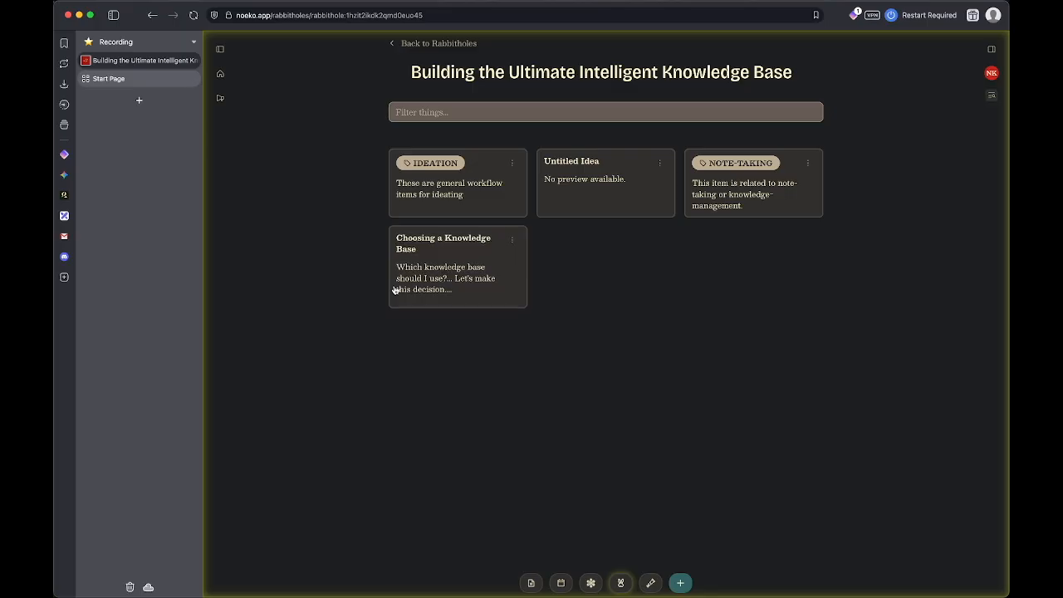
left_click(221, 50)
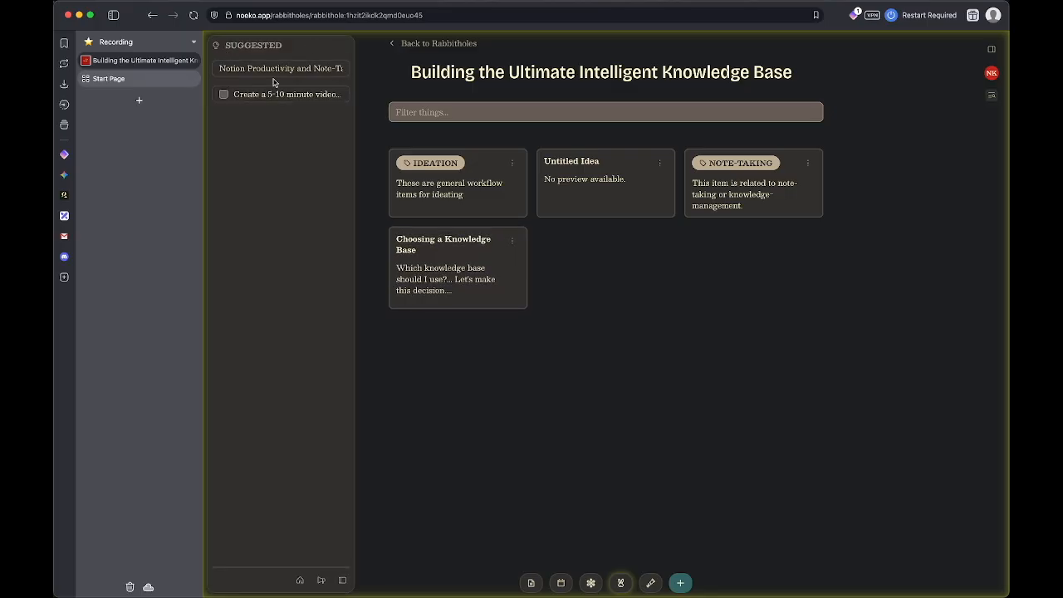
left_click_drag(510, 191, 507, 190)
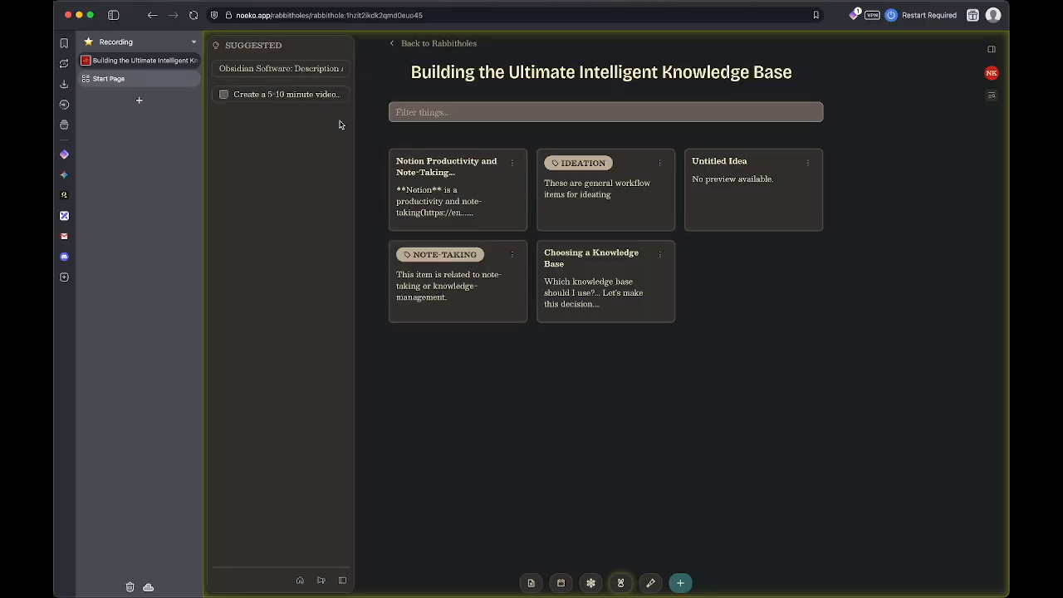
left_click_drag(294, 95, 430, 160)
left_click_drag(297, 72, 498, 207)
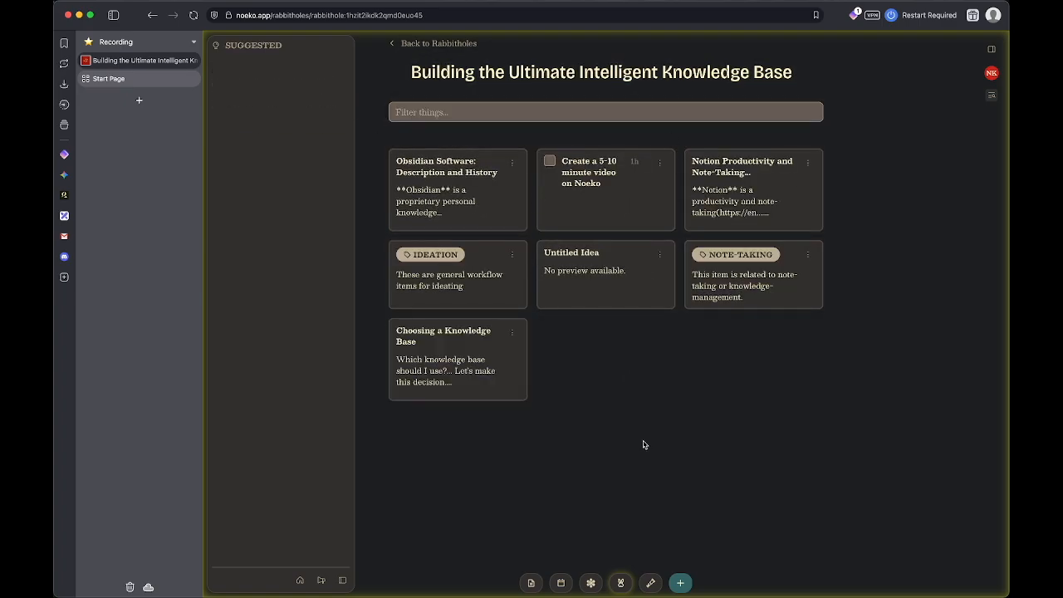
left_click(621, 583)
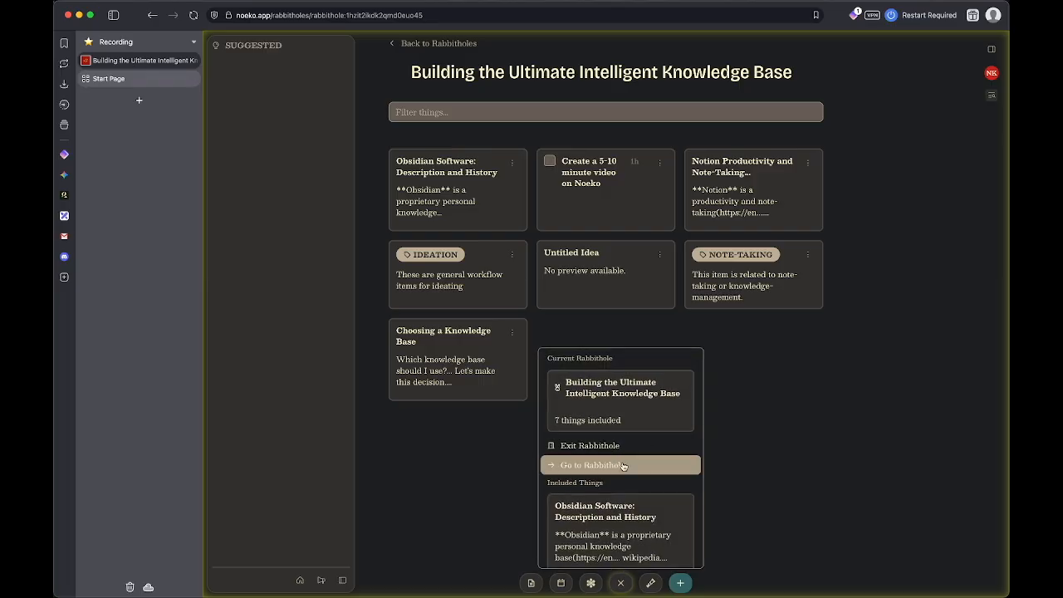
left_click(615, 455)
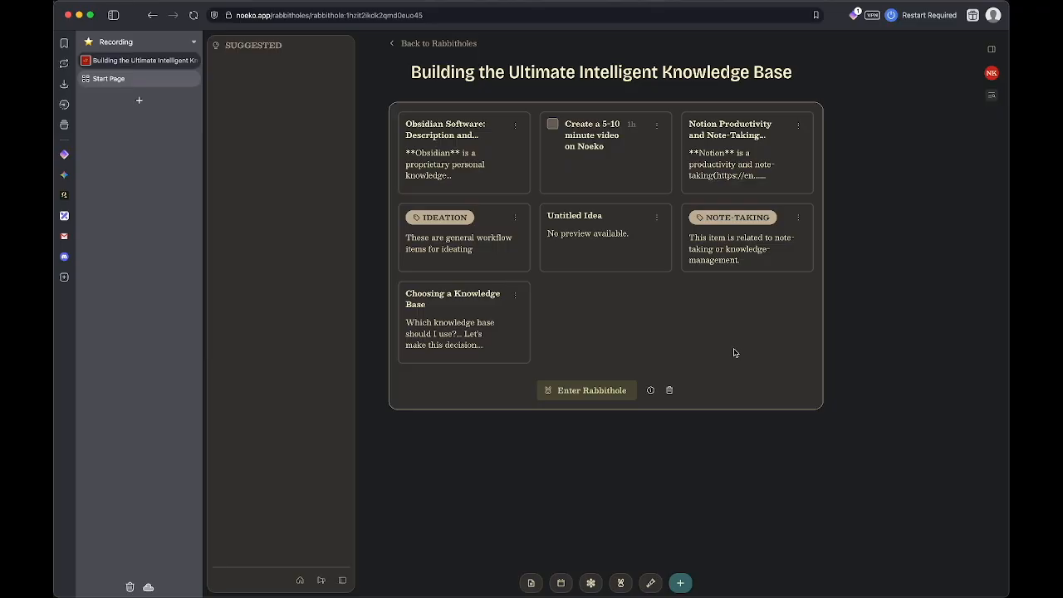
Step: Ask Spyglass "What are the different value propositions of the knowledge base applications in my notes?" and highlight the answer's first Notion sentence
left_click(651, 582)
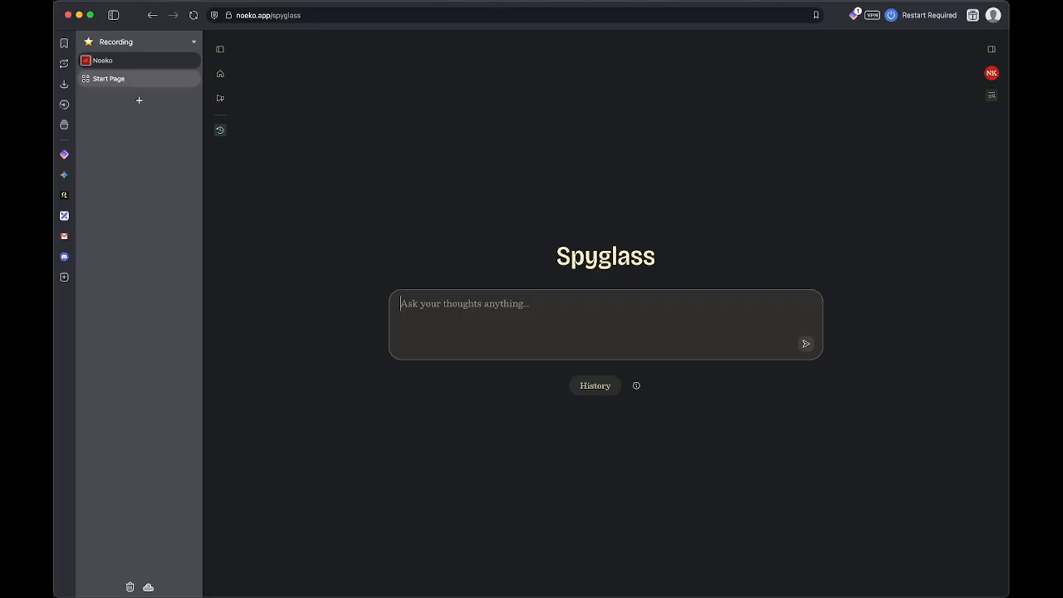
type("What are the dif")
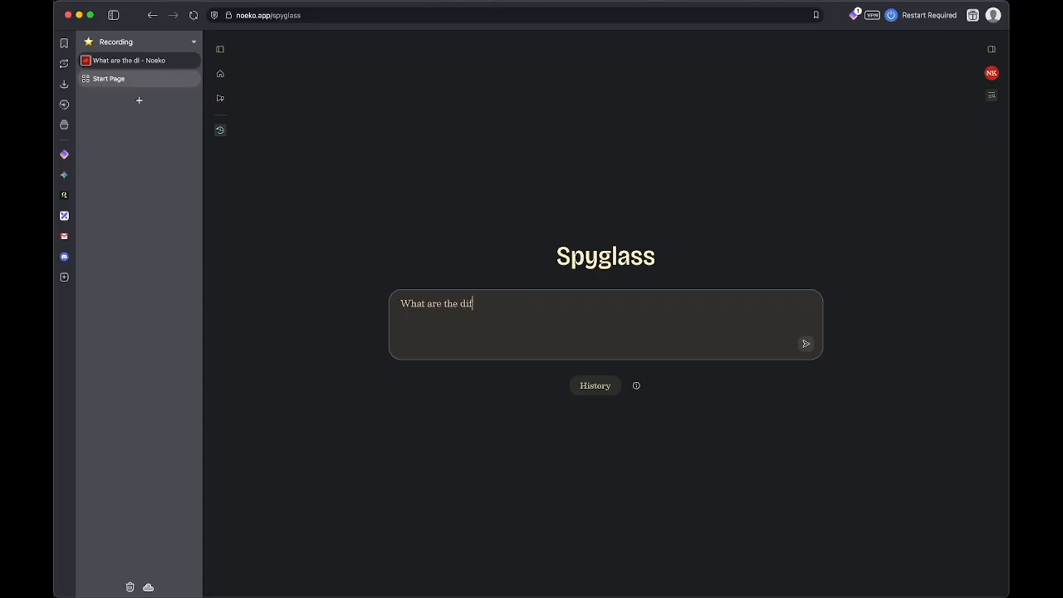
type("ferent value ")
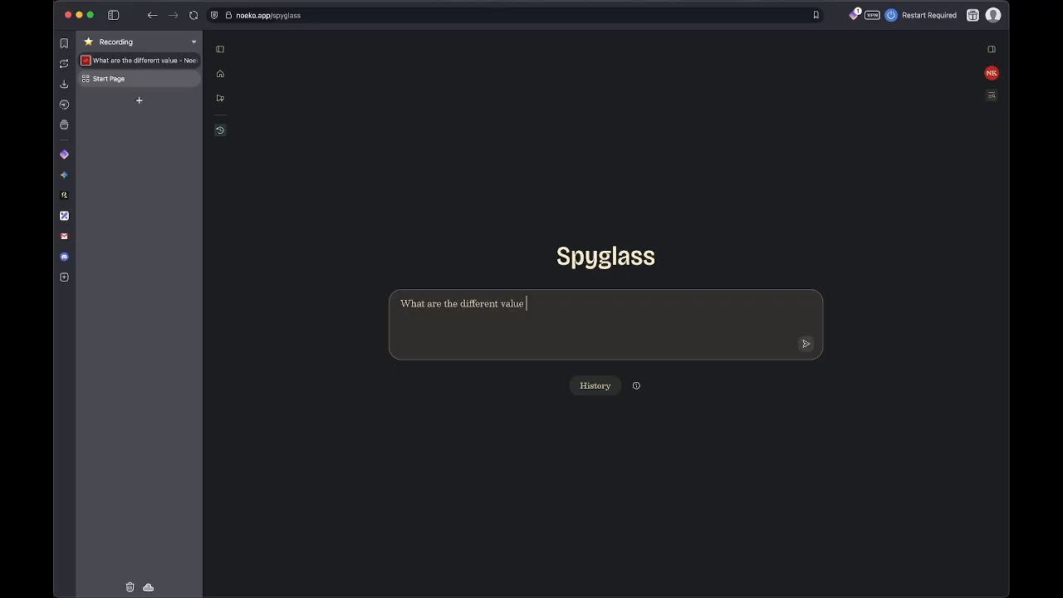
type("propositions of the individua")
key("alt+BackSpace")
type("on")
key("BackSpace")
key("BackSpace")
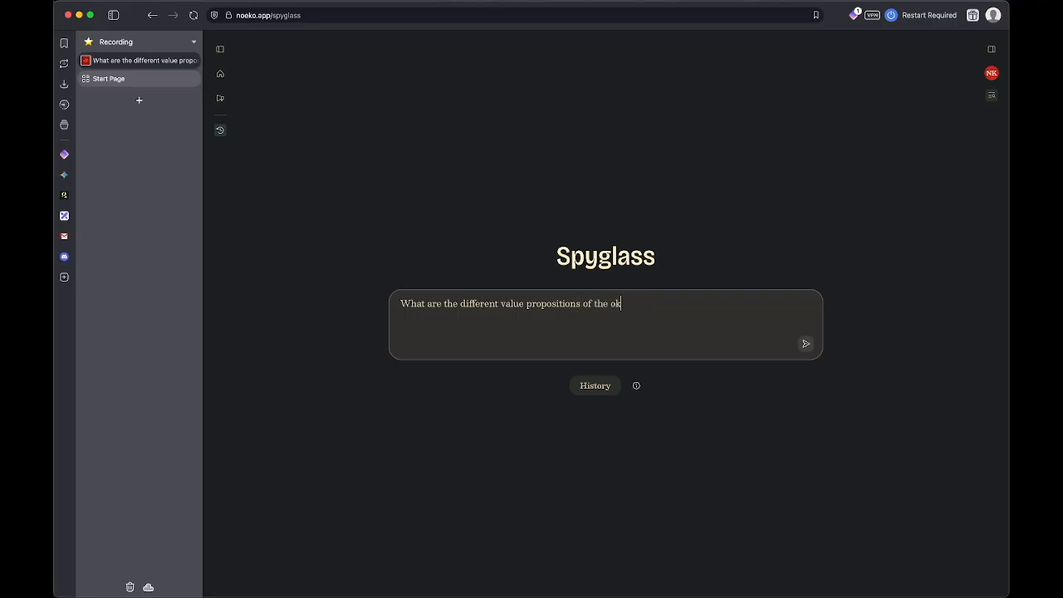
type("knowledge base applications ")
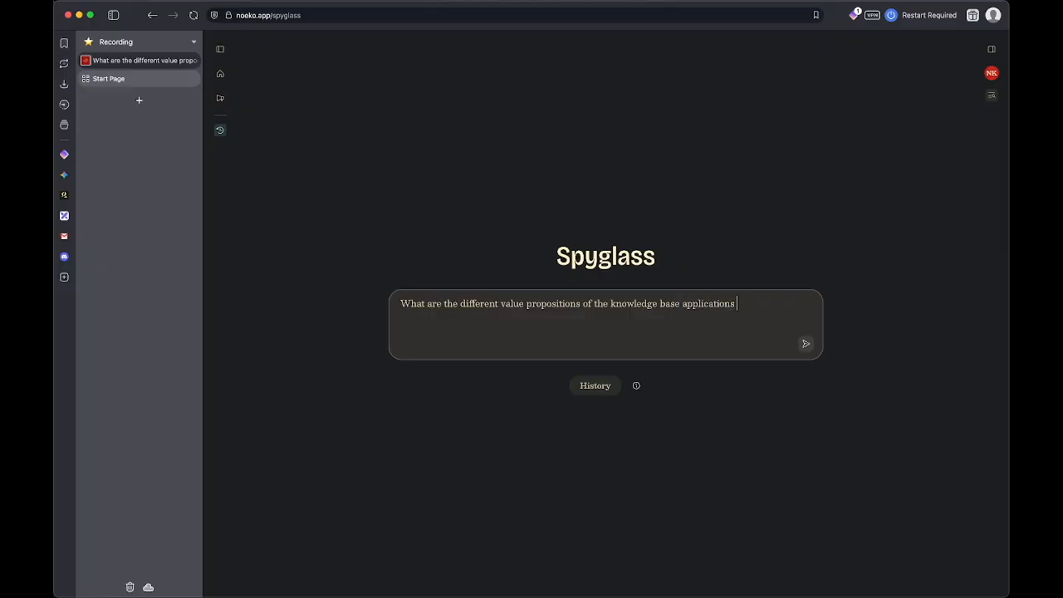
type("in my notes?")
key("Return")
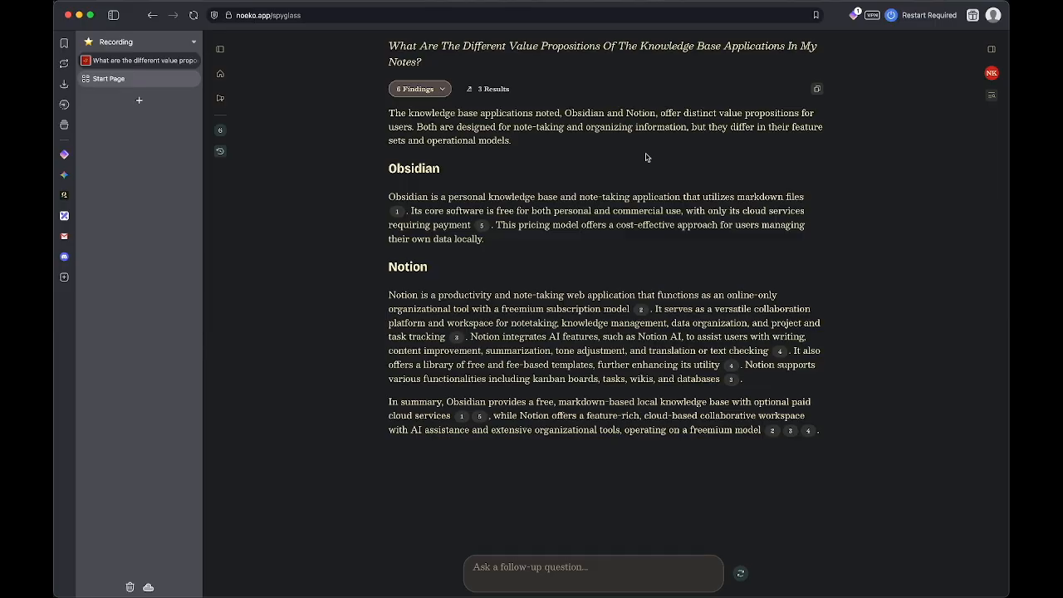
triple_click(513, 296)
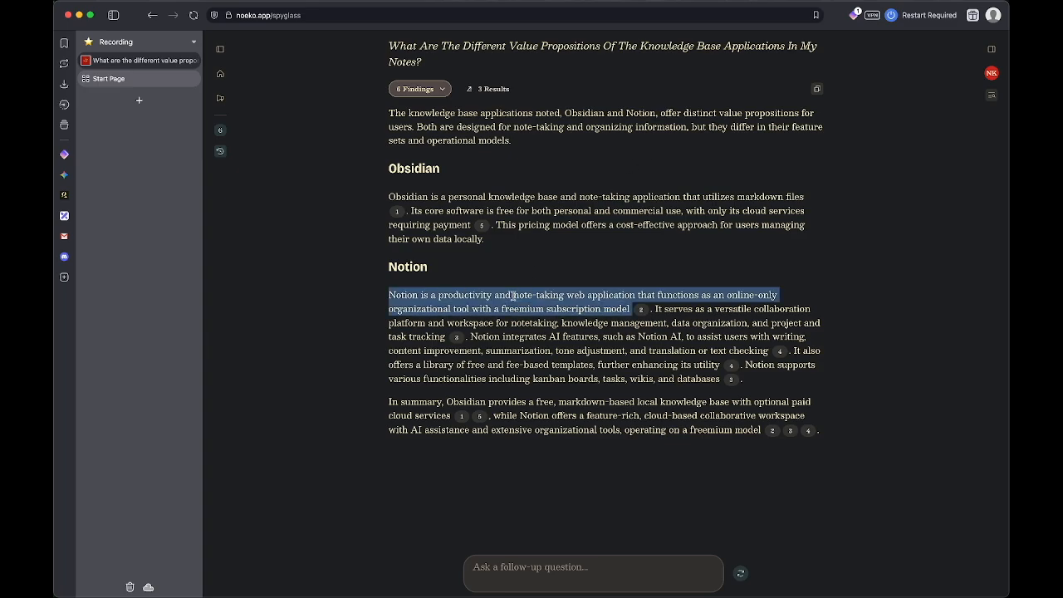
Step: Clear the highlight in the Notion paragraph and preview the source excerpt behind citation 1 in the Obsidian paragraph
left_click(551, 296)
triple_click(551, 296)
triple_click(551, 296)
left_click(551, 296)
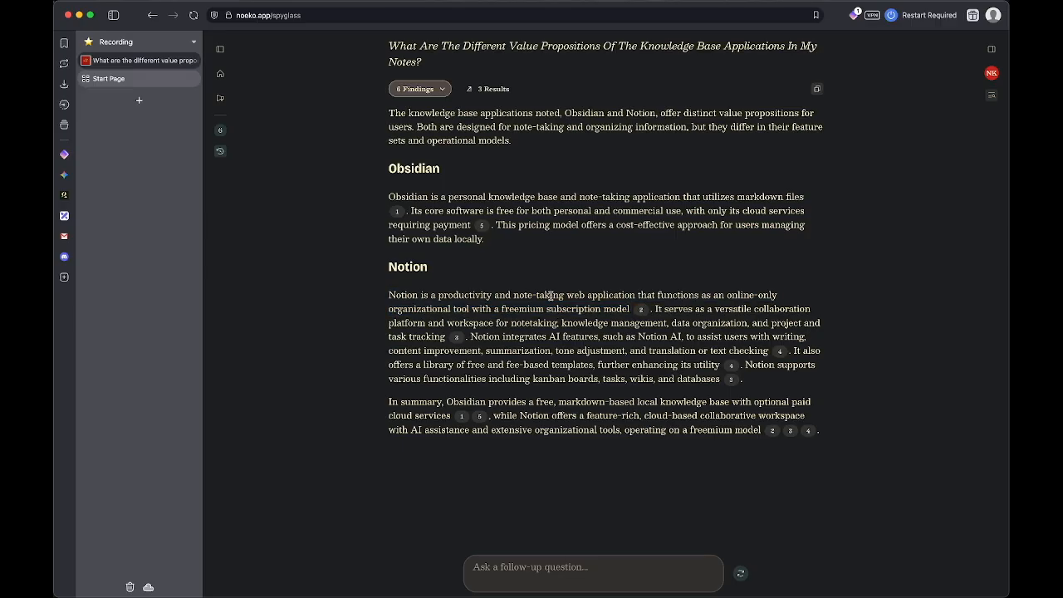
mouse_move(398, 213)
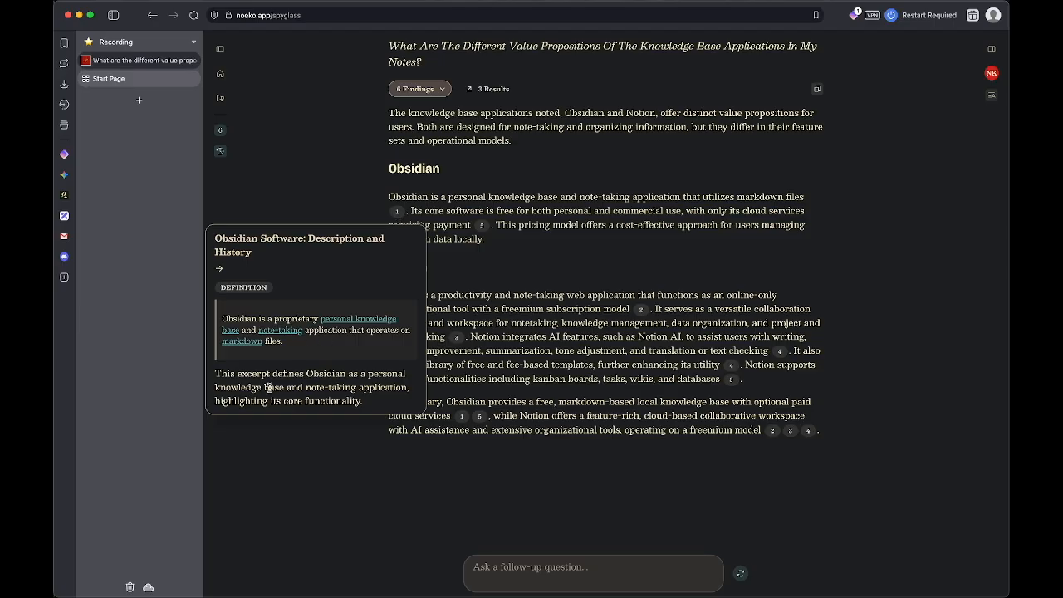
triple_click(223, 375)
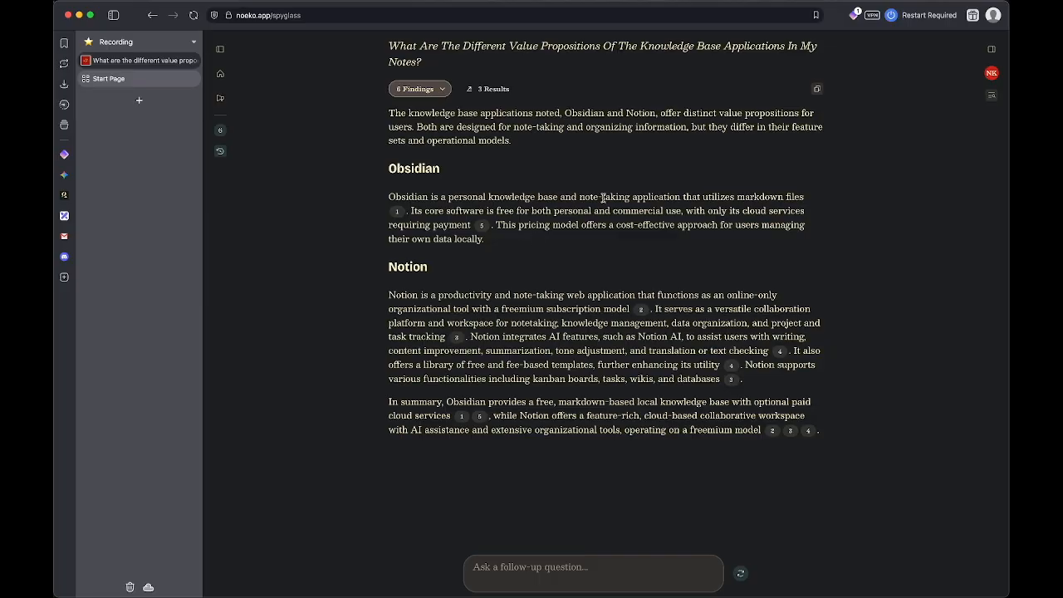
Step: Review the excerpts under the Obsidian and Notion findings, and show the list of sources and the searches alongside the answer
left_click(444, 89)
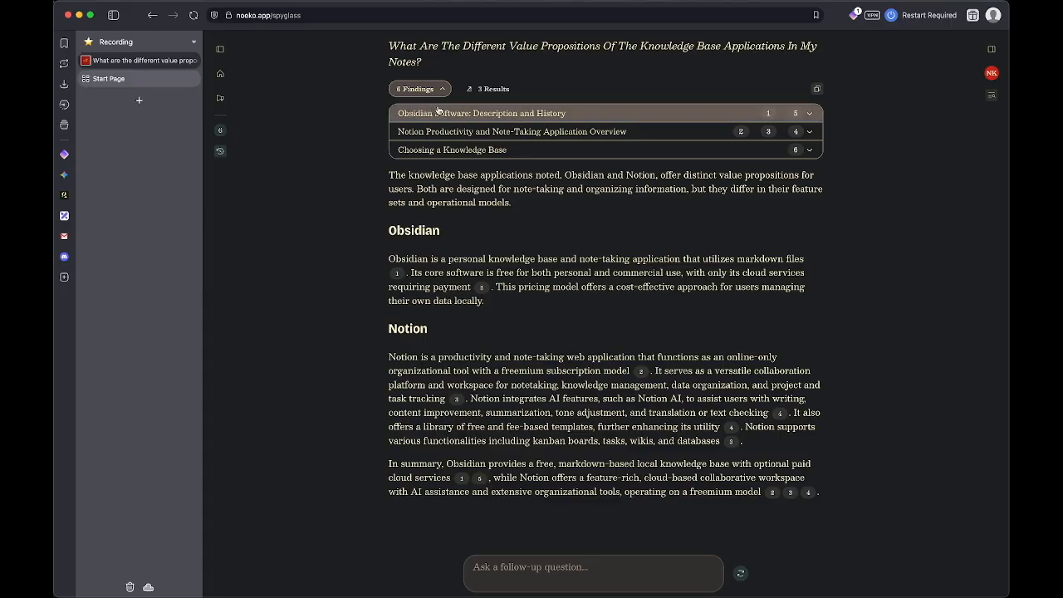
left_click(440, 113)
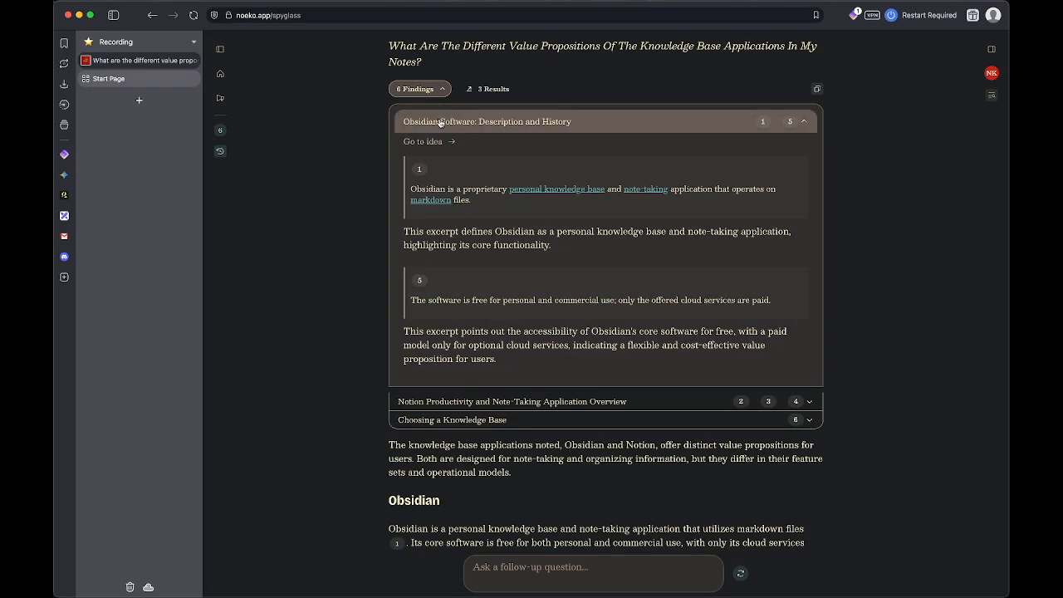
left_click(441, 113)
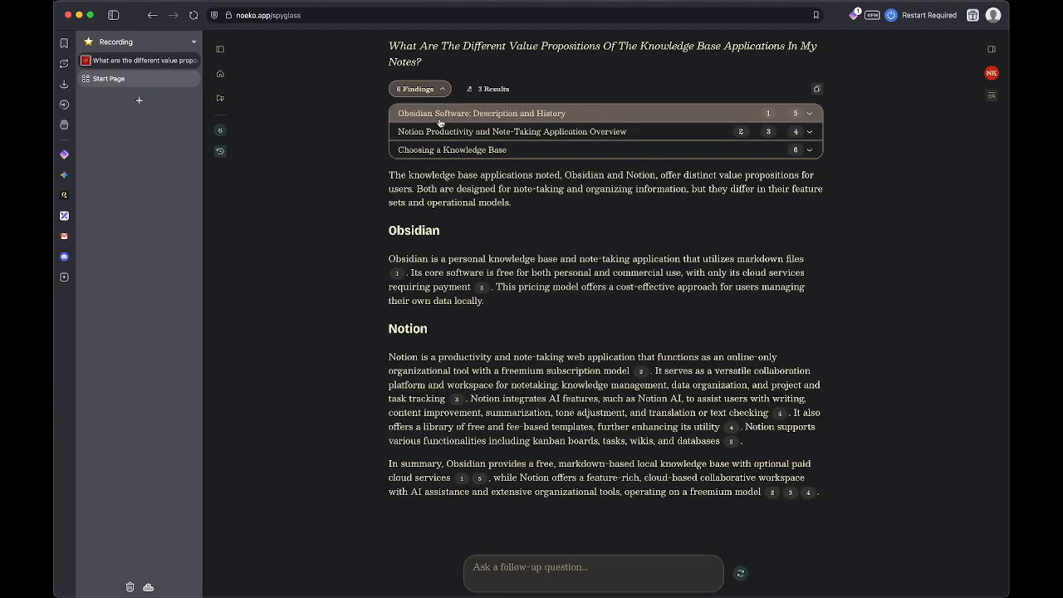
left_click(508, 141)
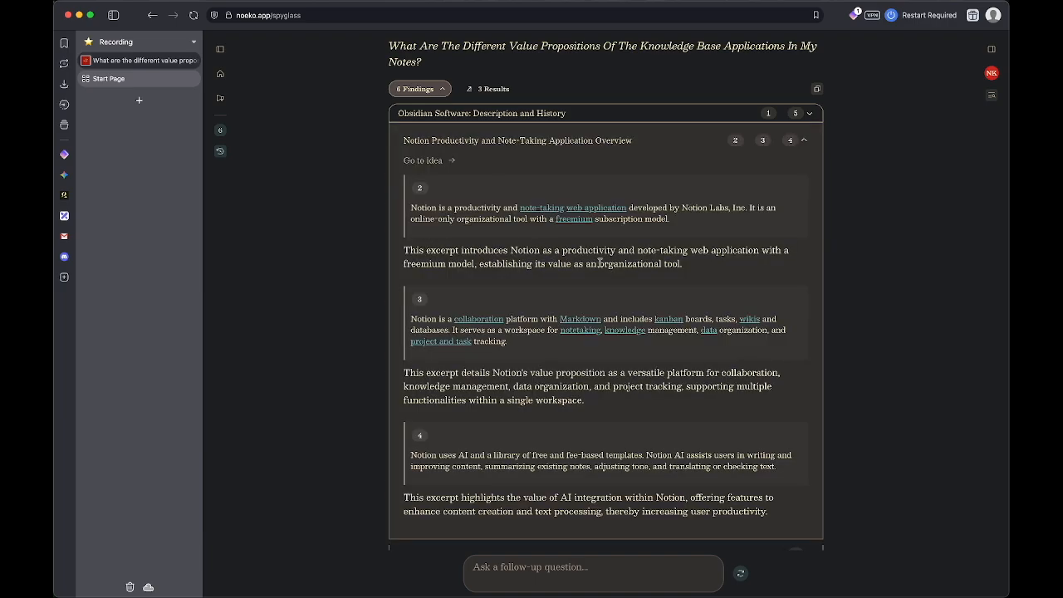
left_click(506, 143)
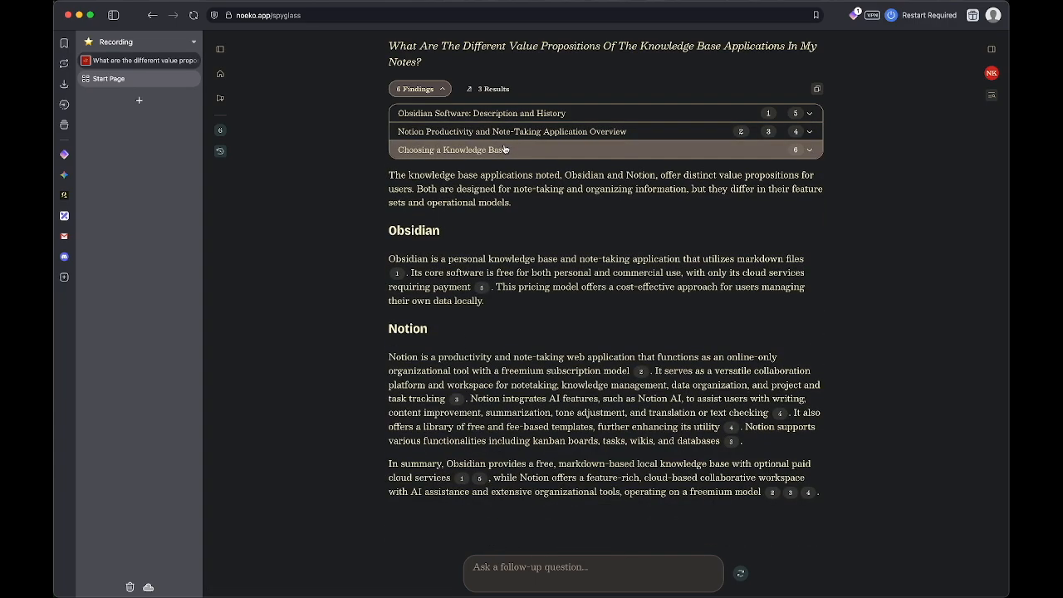
left_click(221, 49)
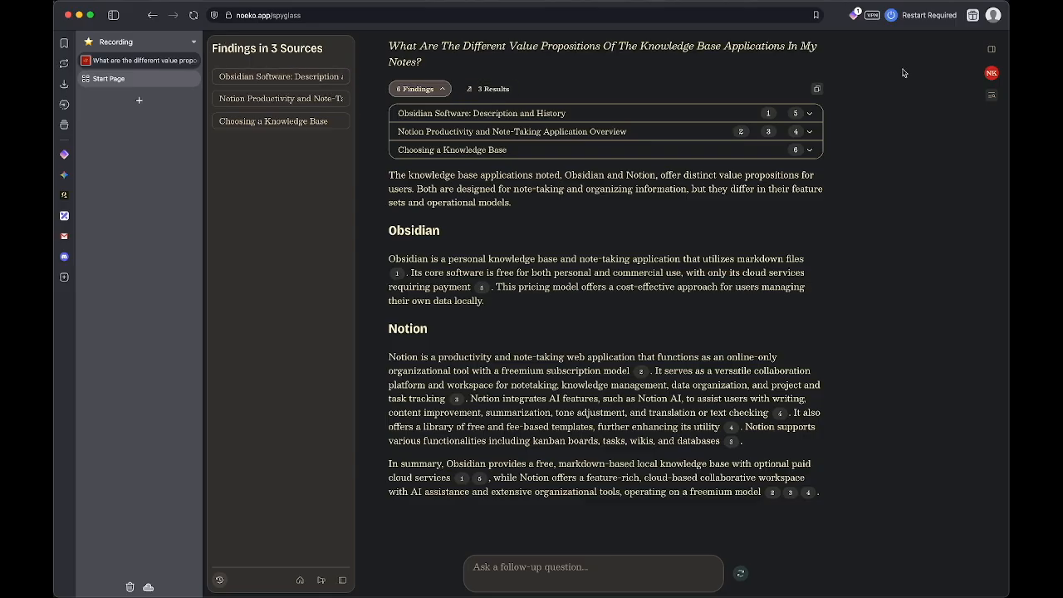
left_click(991, 50)
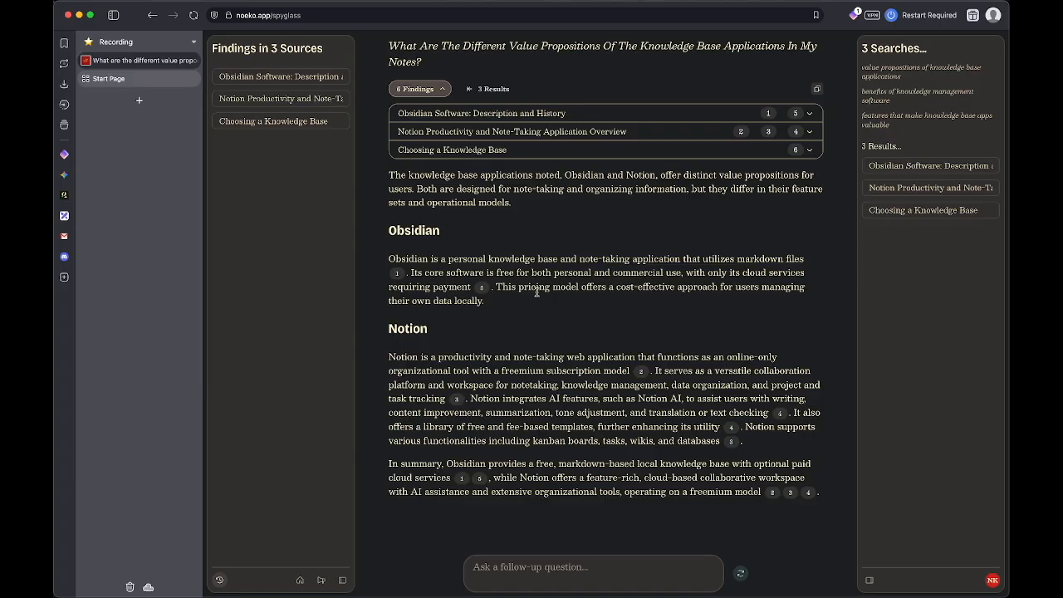
Step: Look up "c" in the quick command search and go to the next match in its list
key("super+k")
type("c")
key("Down")
key("Return")
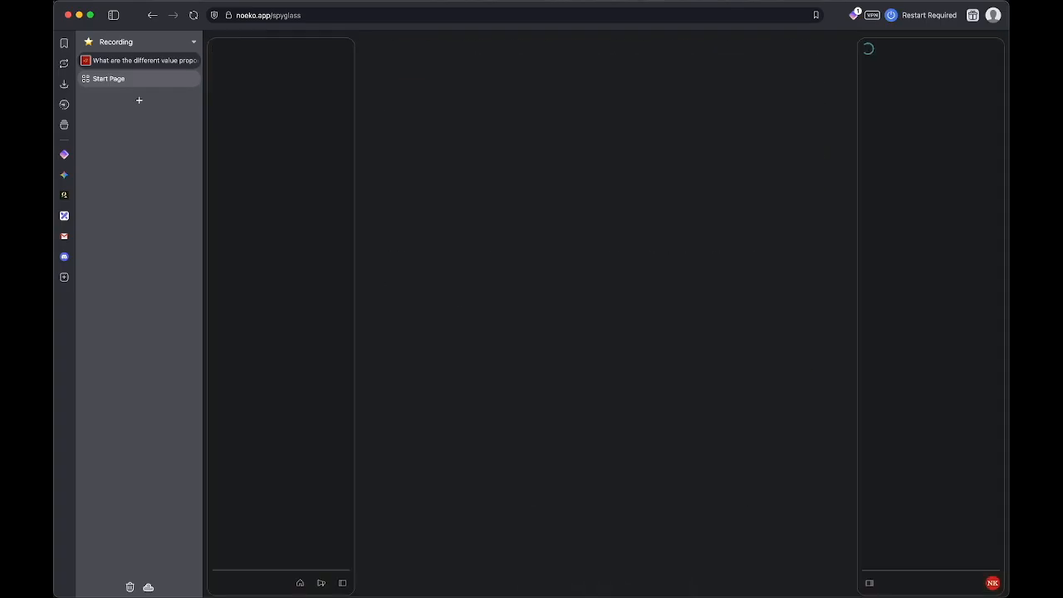